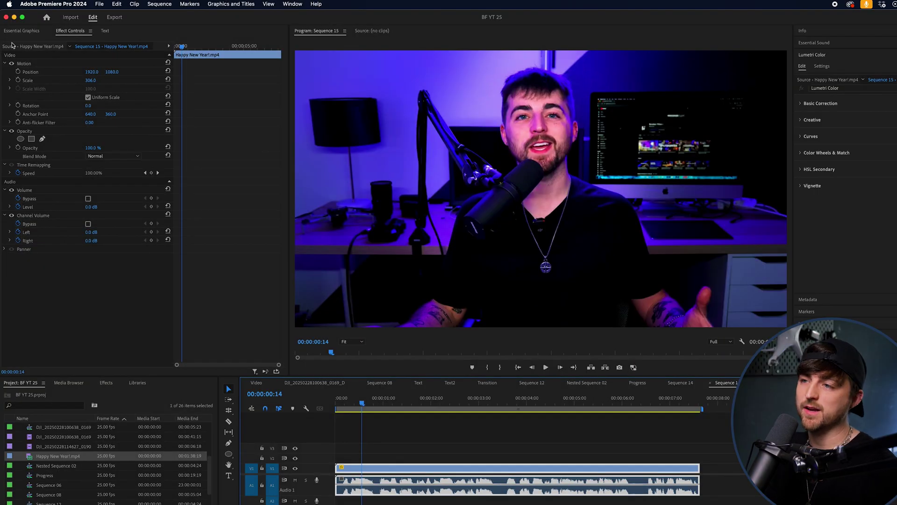
Open the sequence's Transcript view in the Text panel to see the untranscribed Happy New Year!.mp4 clip.
{"action": "left_click", "coordinate": [102, 31]}
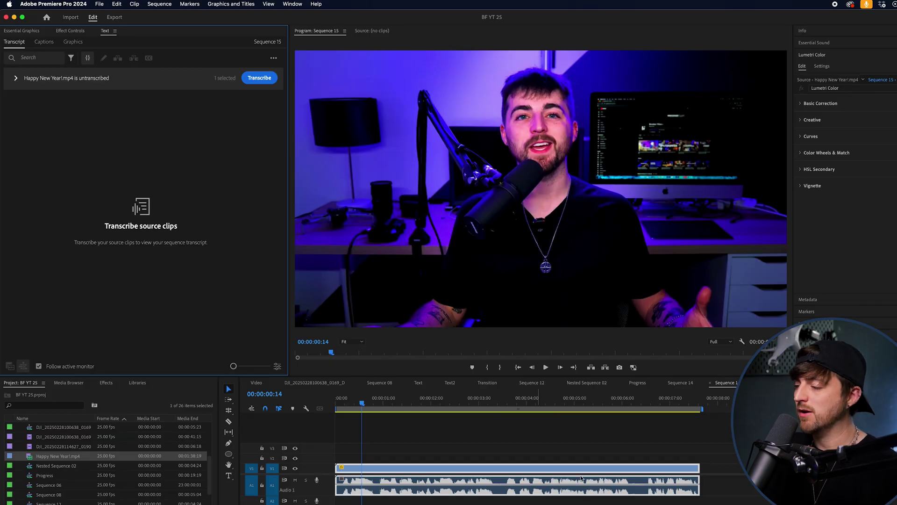
Expand the untranscribed clips and transcribe Happy New Year!.mp4.
{"action": "left_click", "coordinate": [16, 78]}
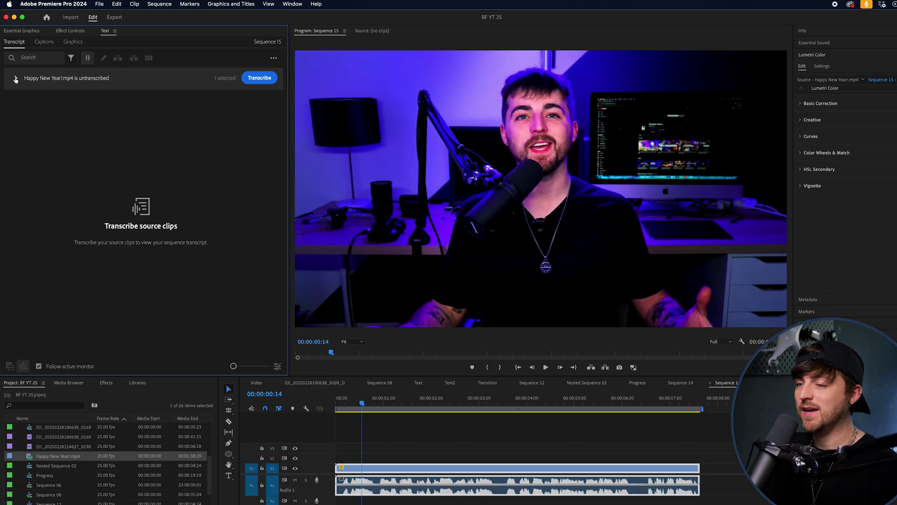
{"action": "left_click", "coordinate": [267, 75]}
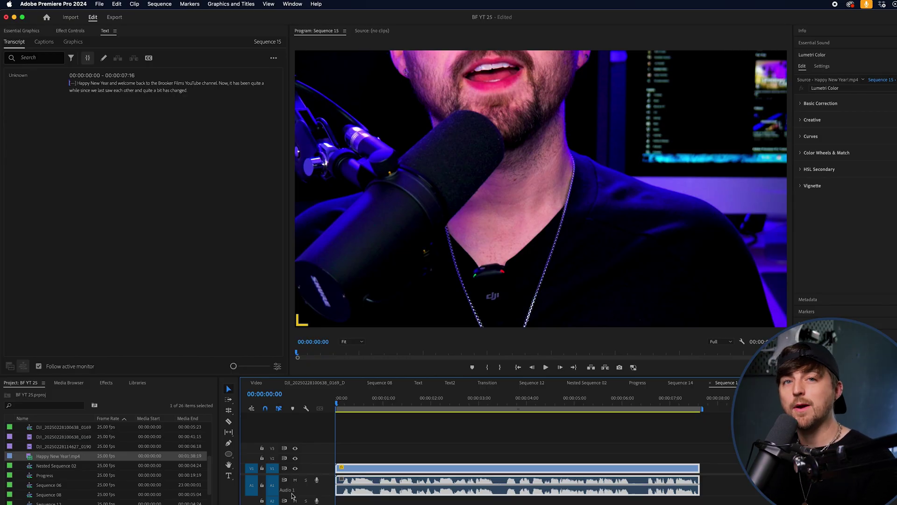
{"action": "key", "text": "space"}
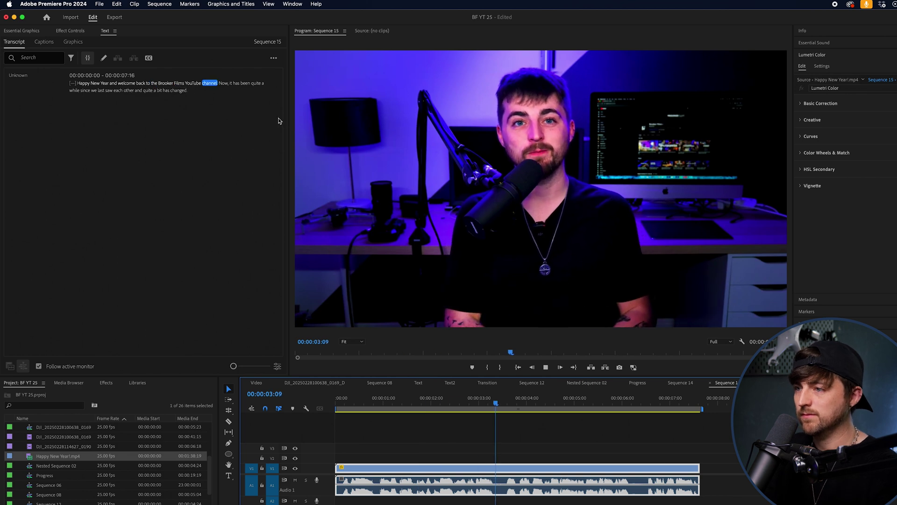
{"action": "left_click", "coordinate": [179, 91]}
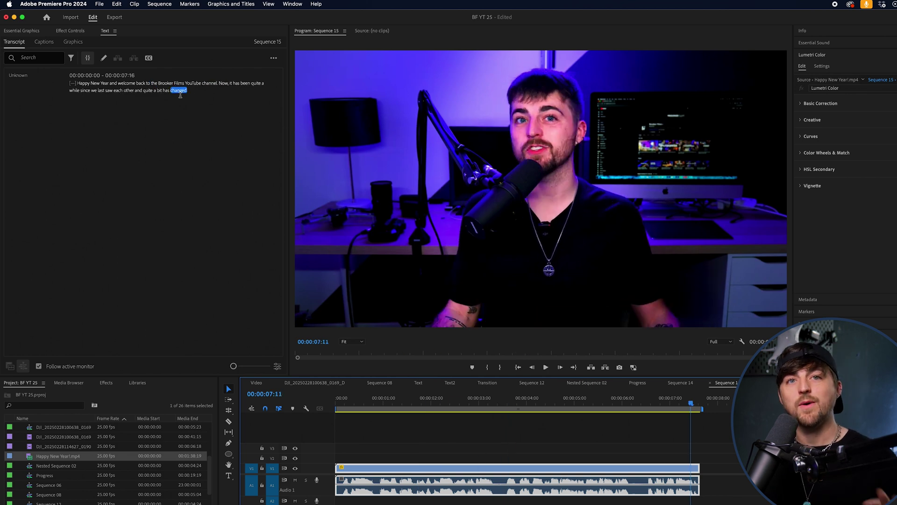
{"action": "double_click", "coordinate": [179, 92]}
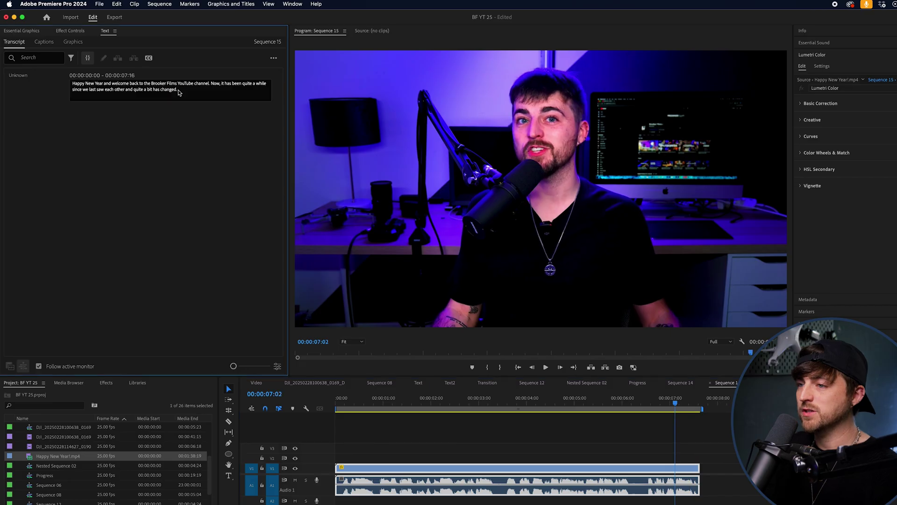
{"action": "left_click", "coordinate": [167, 124]}
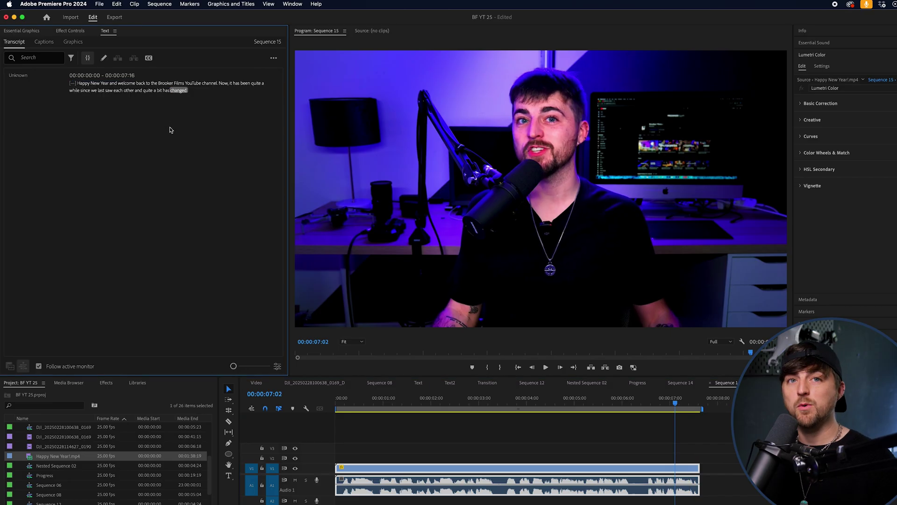
Set caption preferences to 33 maximum characters, 2.6 s minimum duration and double lines.
{"action": "left_click", "coordinate": [273, 60]}
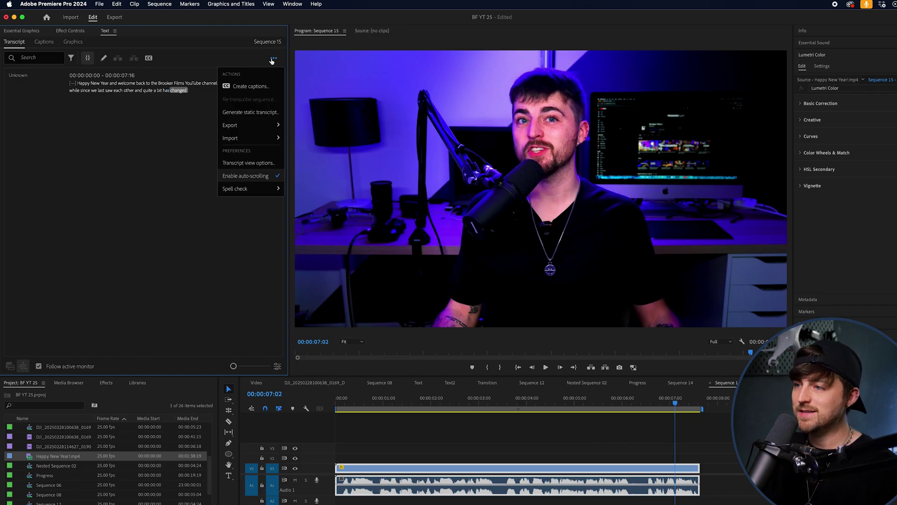
{"action": "left_click", "coordinate": [266, 87]}
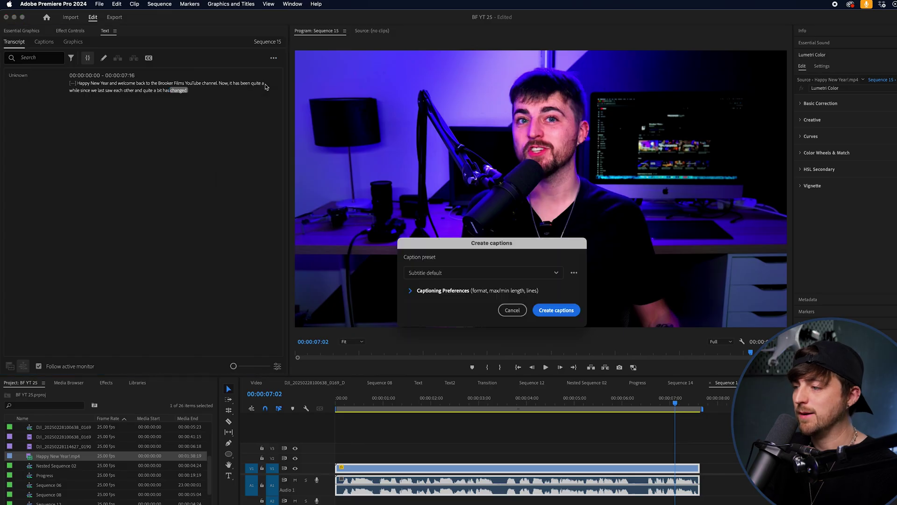
{"action": "left_click", "coordinate": [444, 290]}
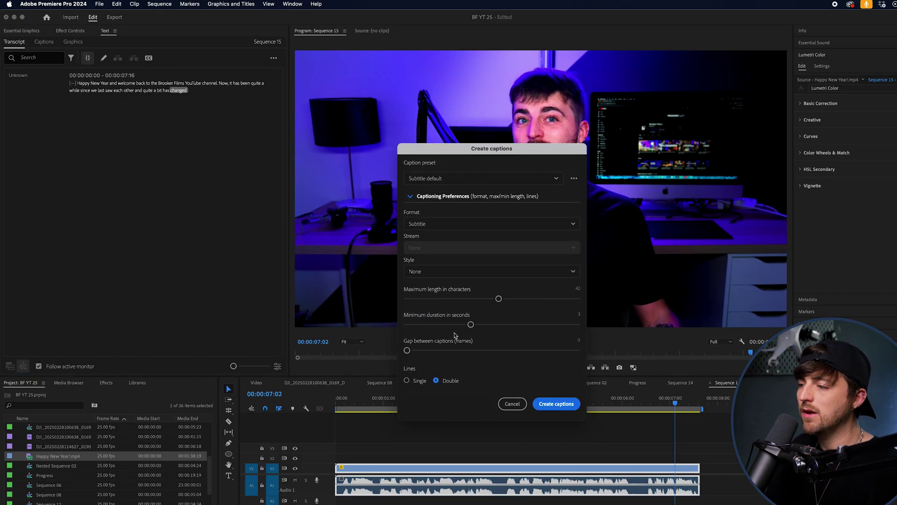
{"action": "left_click", "coordinate": [461, 299]}
{"action": "left_click_drag", "start_coordinate": [461, 326], "coordinate": [457, 325]}
{"action": "left_click", "coordinate": [475, 298]}
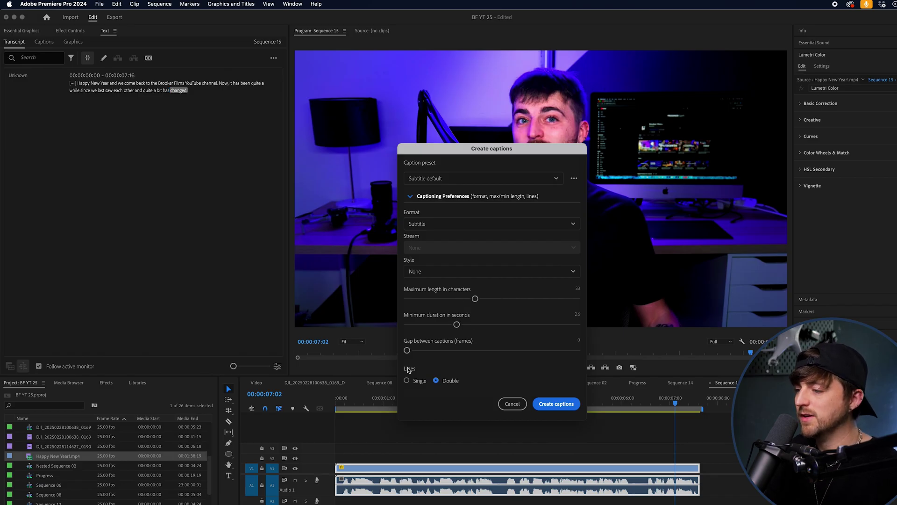
{"action": "left_click_drag", "start_coordinate": [404, 350], "coordinate": [380, 356]}
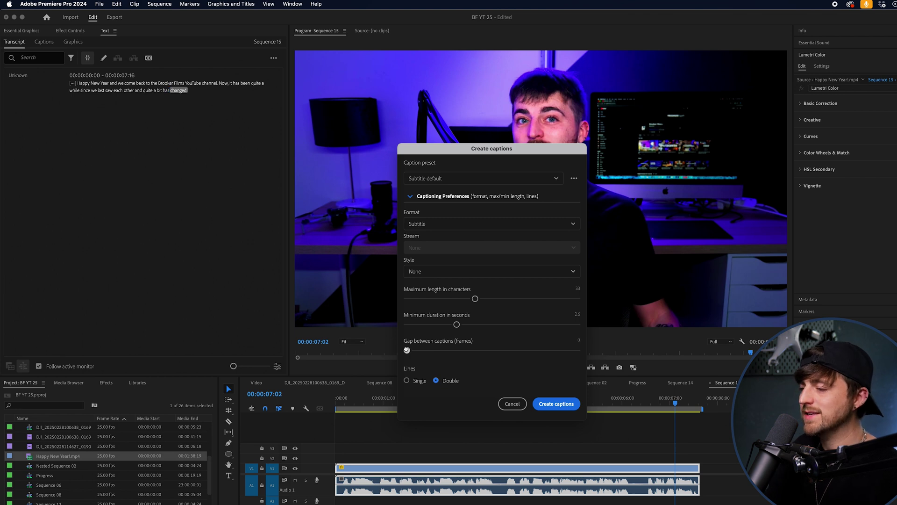
Generate the subtitle captions and play them back from the sequence start.
{"action": "left_click", "coordinate": [556, 404]}
{"action": "key", "text": "space"}
{"action": "key", "text": "Home"}
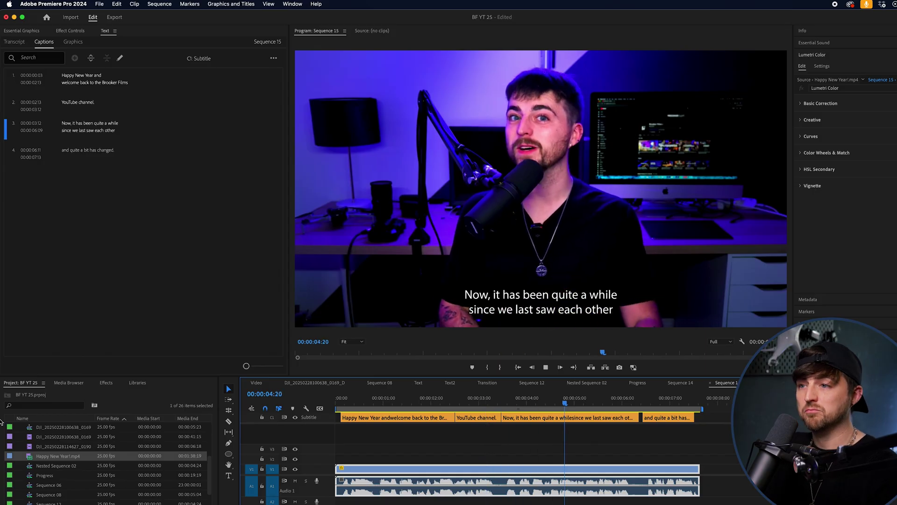
Stop playback and select the first caption, 'Happy New Year and welcome back to the Brooker Films'.
{"action": "key", "text": "space"}
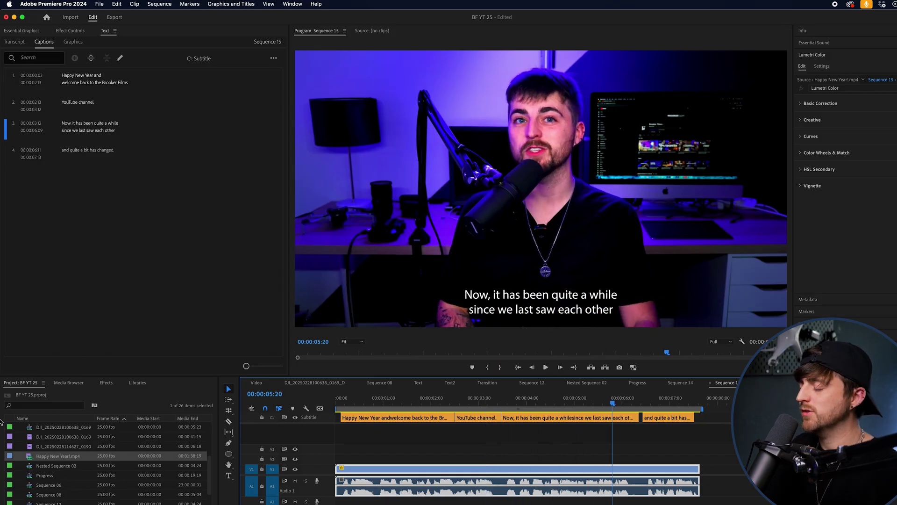
{"action": "left_click", "coordinate": [398, 403]}
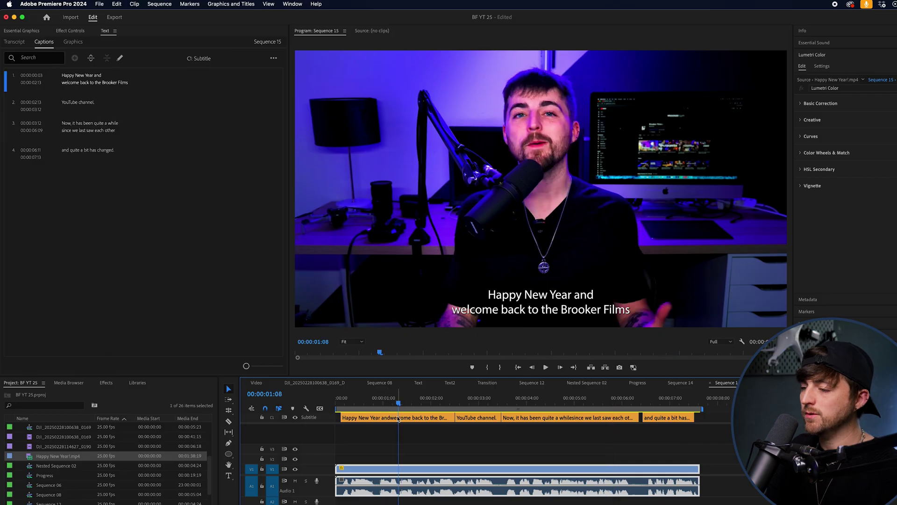
{"action": "left_click", "coordinate": [396, 419]}
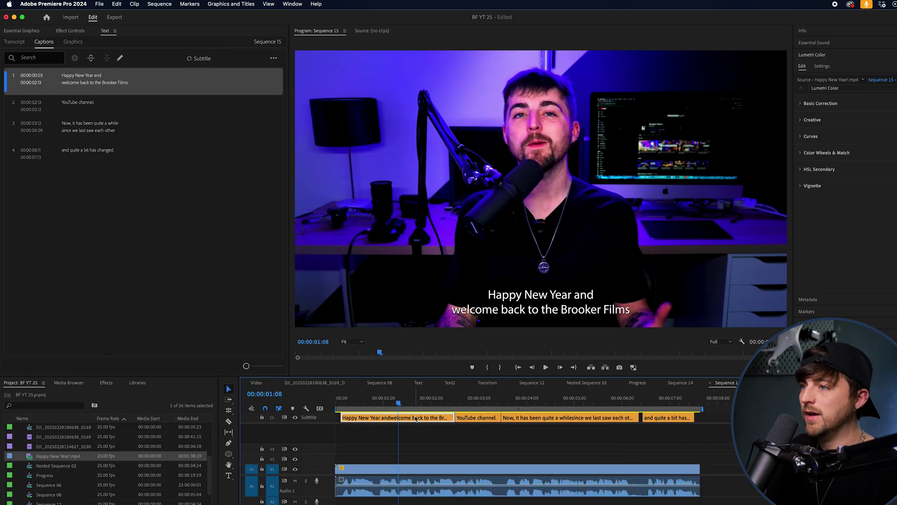
{"action": "left_click", "coordinate": [292, 4]}
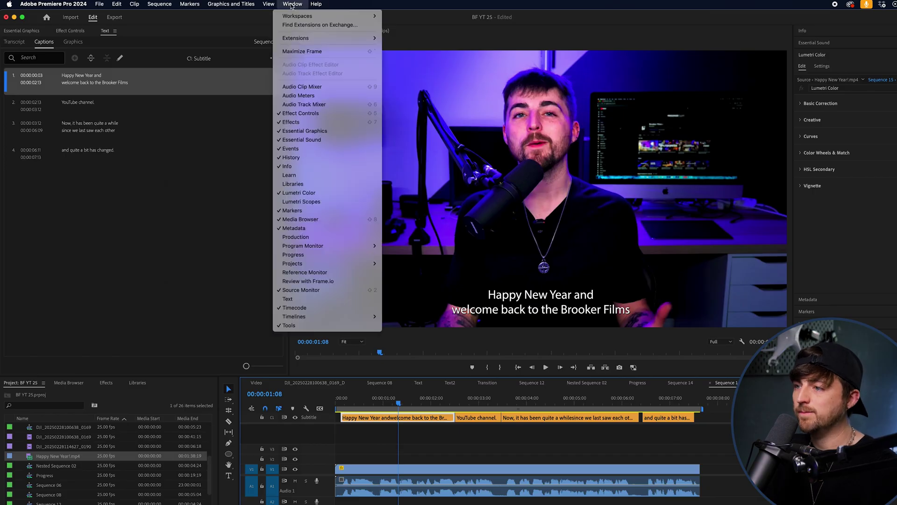
In Essential Graphics, change the caption font to Montserrat Bold and reduce its size to 37.
{"action": "left_click", "coordinate": [300, 132]}
{"action": "left_click", "coordinate": [294, 4]}
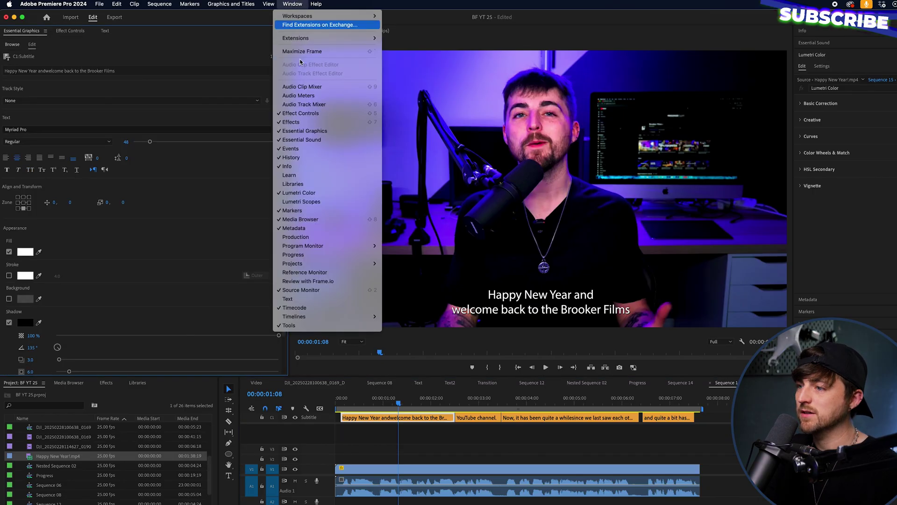
{"action": "left_click", "coordinate": [157, 93]}
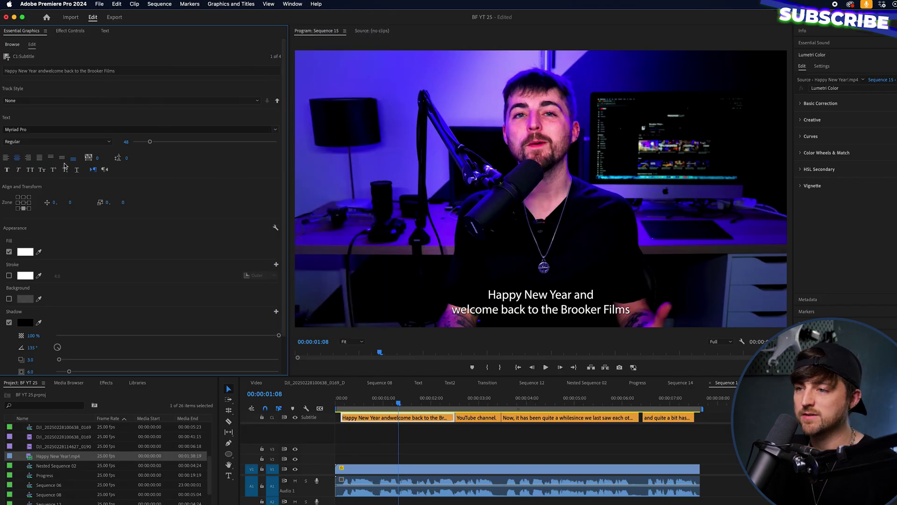
{"action": "left_click", "coordinate": [85, 128]}
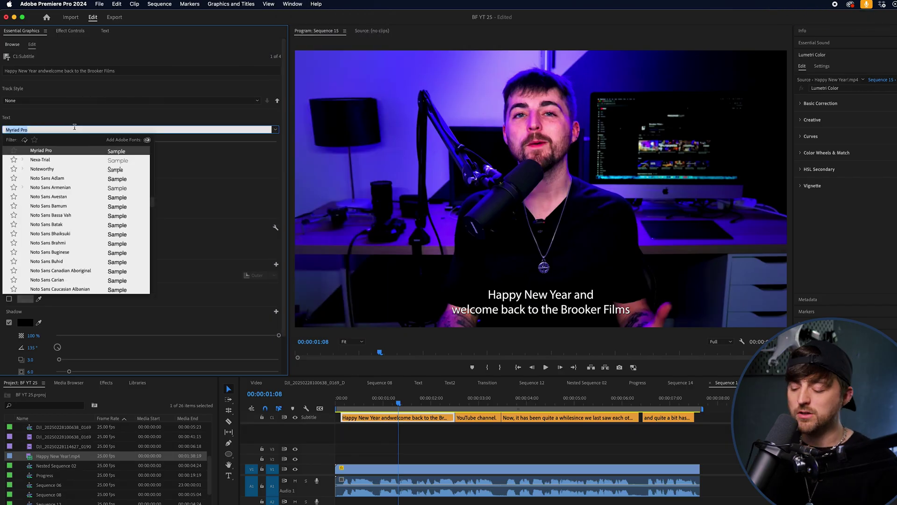
{"action": "key", "text": "BackSpace"}
{"action": "type", "text": "mont"}
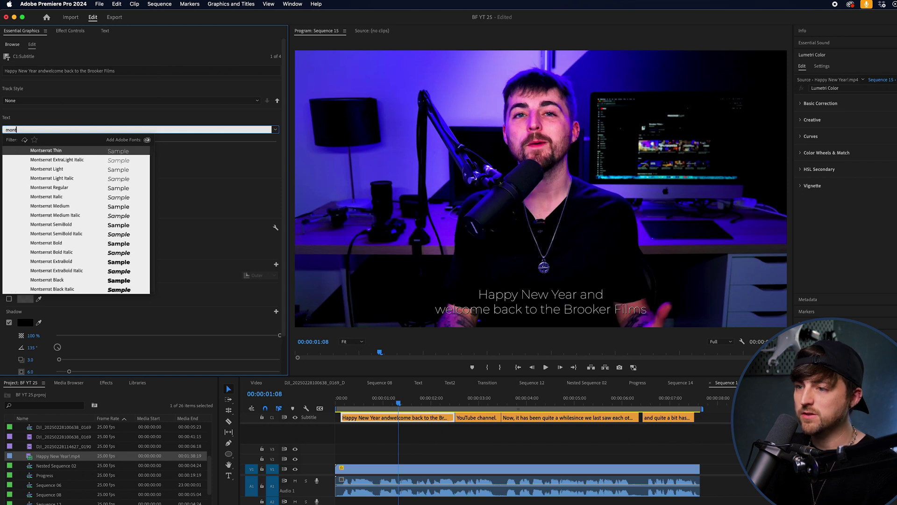
{"action": "left_click", "coordinate": [61, 243]}
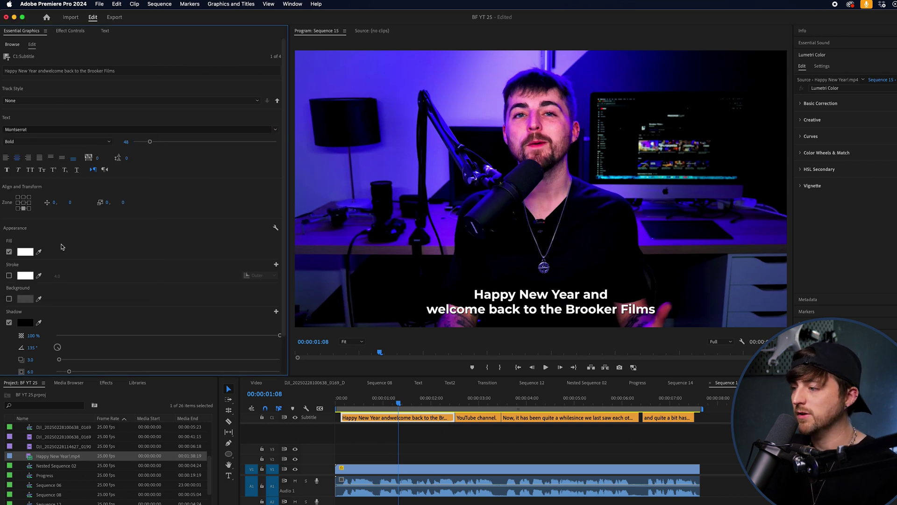
{"action": "left_click_drag", "start_coordinate": [149, 142], "coordinate": [146, 142]}
Add a 1D1D1D background box at 85% opacity with larger padding and rounded corners.
{"action": "left_click", "coordinate": [7, 169]}
{"action": "scroll", "coordinate": [157, 206], "scroll_direction": "down", "scroll_amount": 2}
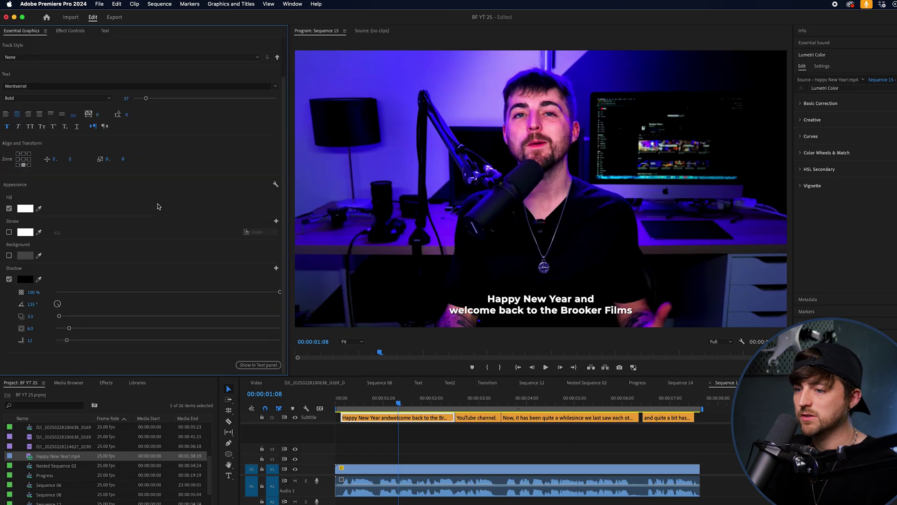
{"action": "left_click", "coordinate": [9, 255]}
{"action": "left_click", "coordinate": [26, 256]}
{"action": "left_click", "coordinate": [396, 247]}
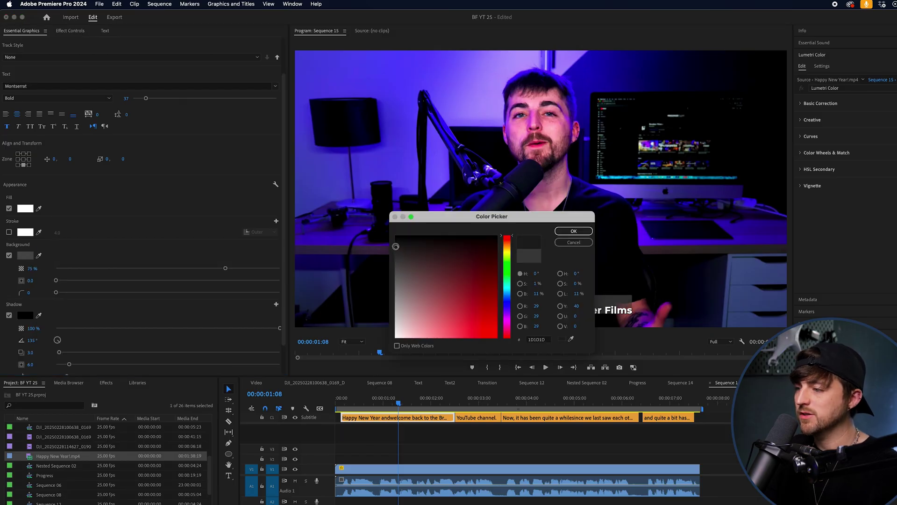
{"action": "left_click", "coordinate": [584, 232]}
{"action": "left_click", "coordinate": [246, 268]}
{"action": "left_click_drag", "start_coordinate": [103, 281], "coordinate": [164, 280]}
{"action": "left_click_drag", "start_coordinate": [63, 295], "coordinate": [79, 292]}
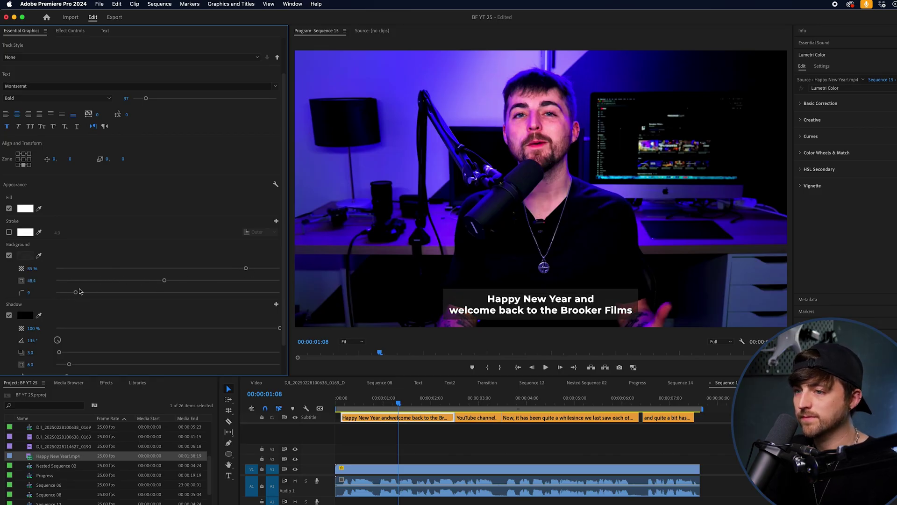
Disable faux bold and shadow, enable All Caps, lift captions to Y -88, round corners more.
{"action": "left_click", "coordinate": [8, 128]}
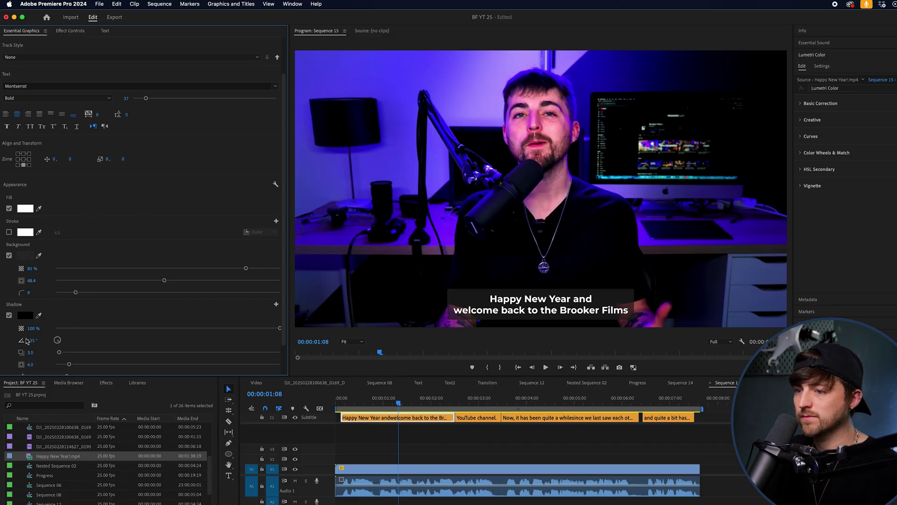
{"action": "left_click", "coordinate": [10, 316]}
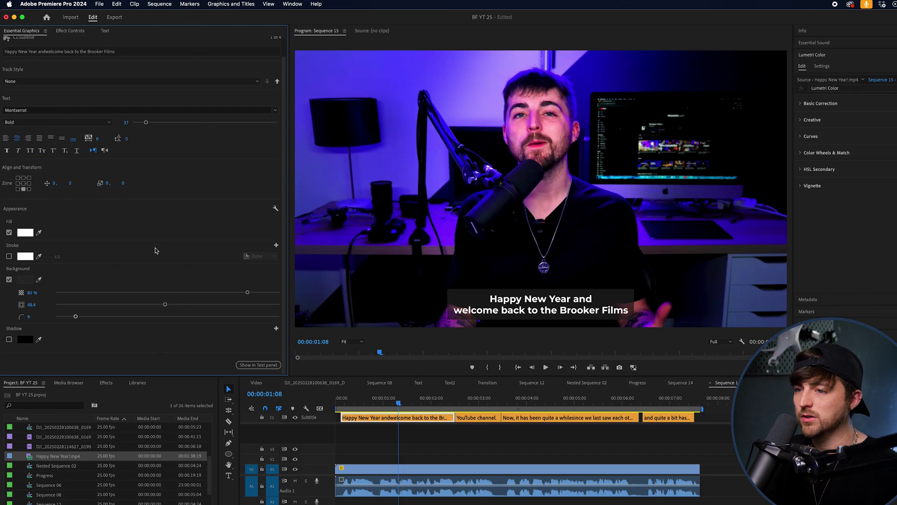
{"action": "left_click", "coordinate": [7, 150]}
{"action": "left_click", "coordinate": [7, 150]}
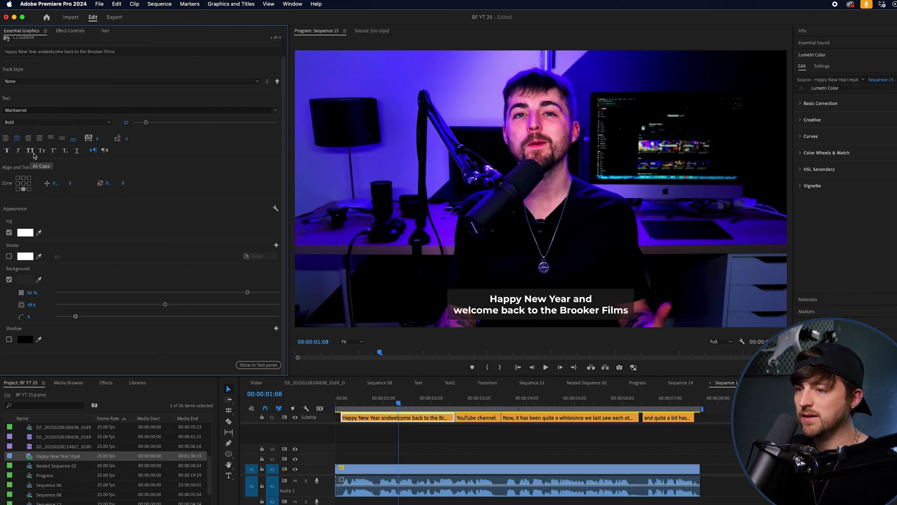
{"action": "left_click", "coordinate": [30, 151]}
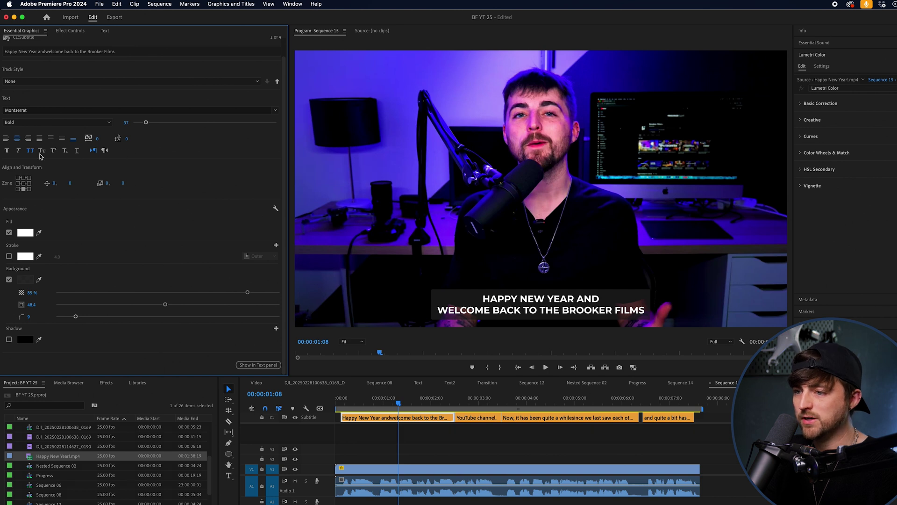
{"action": "left_click_drag", "start_coordinate": [70, 184], "coordinate": [43, 188]}
{"action": "left_click", "coordinate": [391, 403]}
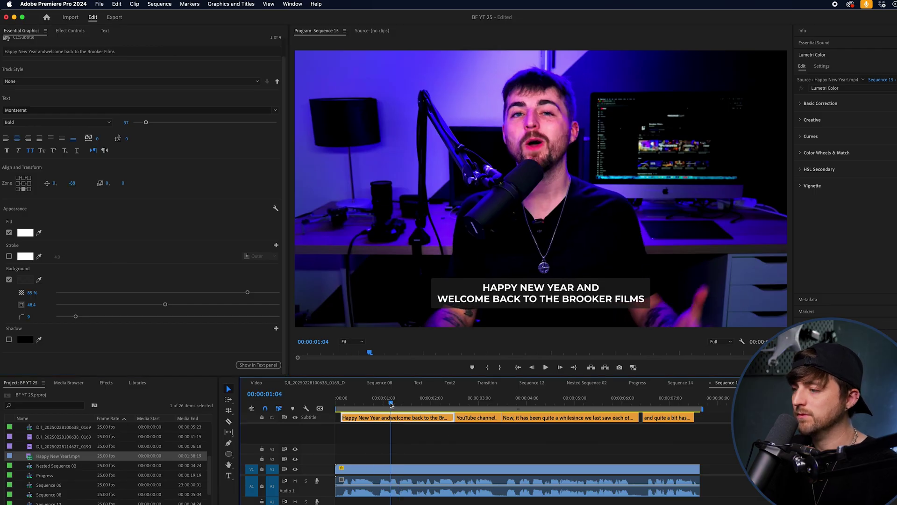
{"action": "left_click_drag", "start_coordinate": [84, 316], "coordinate": [127, 319]}
{"action": "scroll", "coordinate": [131, 263], "scroll_direction": "up", "scroll_amount": 2}
Save the caption formatting as a new track style named 'Box Text'.
{"action": "left_click", "coordinate": [49, 101]}
{"action": "left_click", "coordinate": [45, 111]}
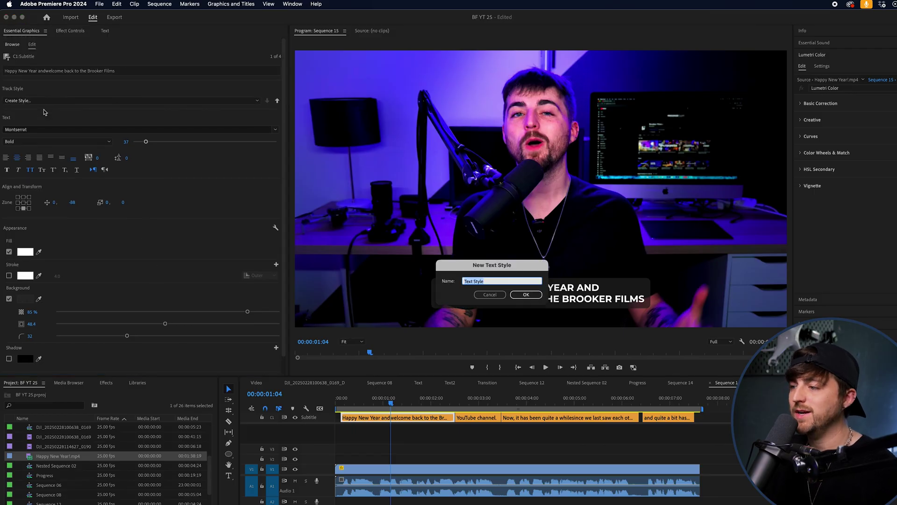
{"action": "type", "text": "Box"}
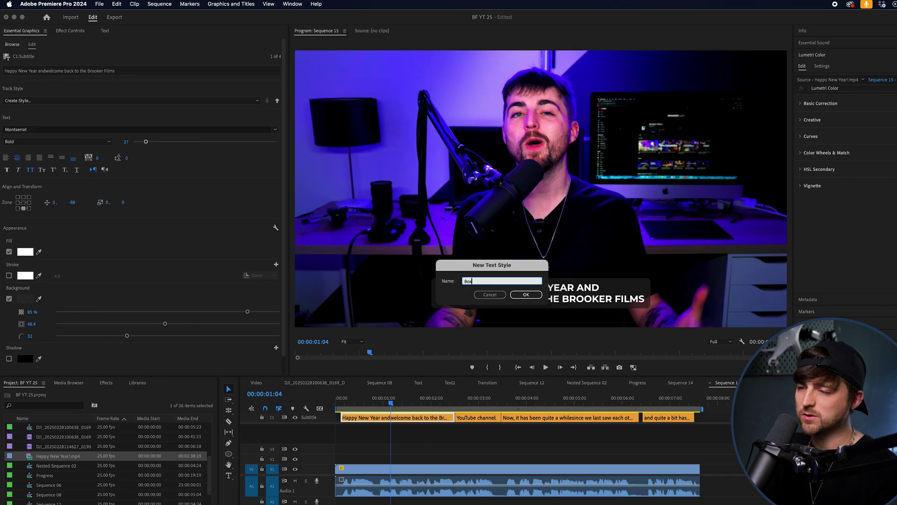
{"action": "type", "text": " Text"}
{"action": "key", "text": "Return"}
Marquee-select all four caption clips for conversion to graphics.
{"action": "left_click_drag", "start_coordinate": [478, 405], "coordinate": [372, 403]}
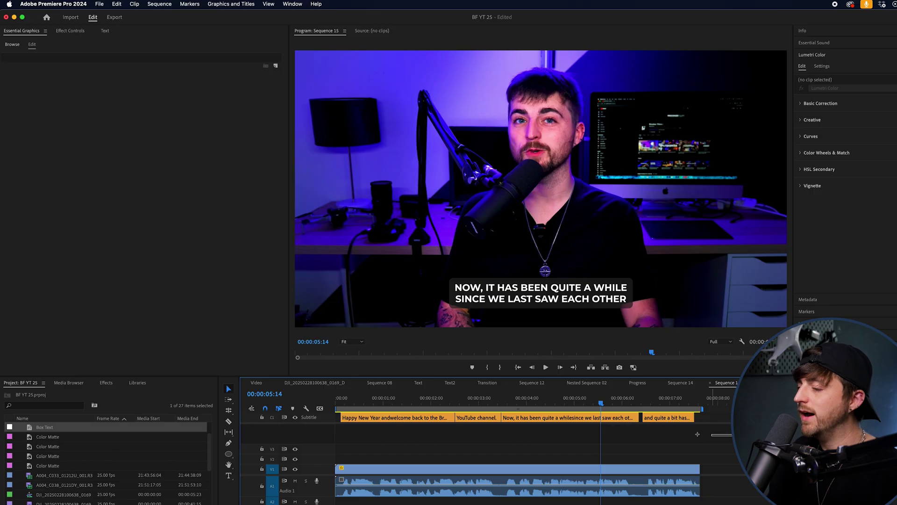
{"action": "left_click_drag", "start_coordinate": [355, 418], "coordinate": [333, 417]}
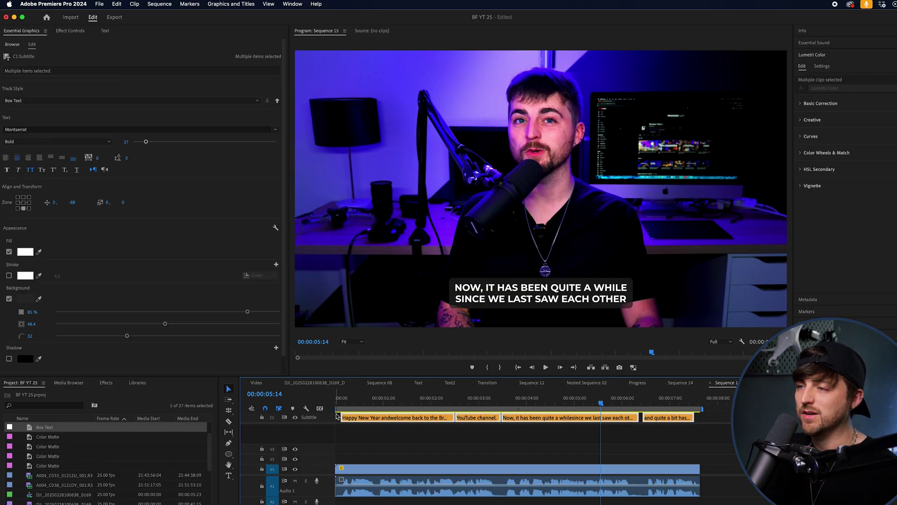
{"action": "left_click", "coordinate": [160, 4]}
{"action": "mouse_move", "coordinate": [200, 3]}
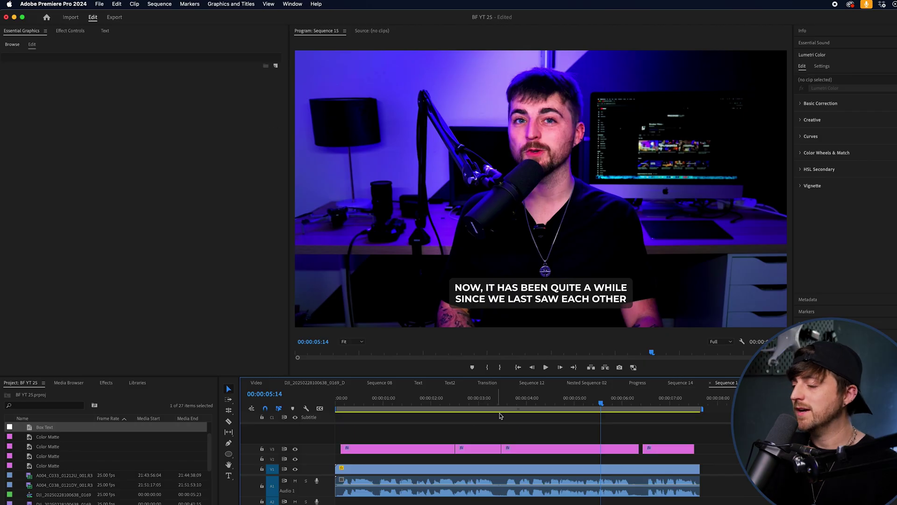
Preview the new caption graphics on V3, then show the first one's Effect Controls.
{"action": "left_click", "coordinate": [584, 455]}
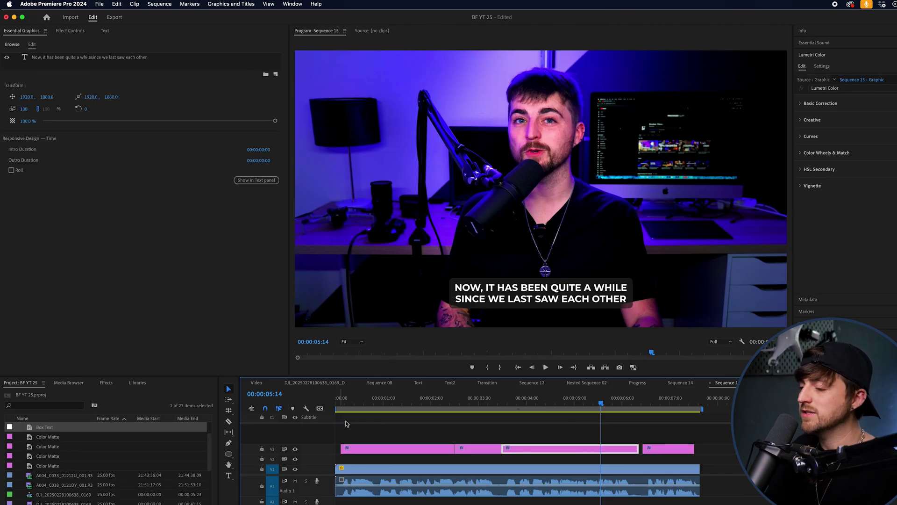
{"action": "left_click", "coordinate": [393, 403]}
{"action": "key", "text": "space"}
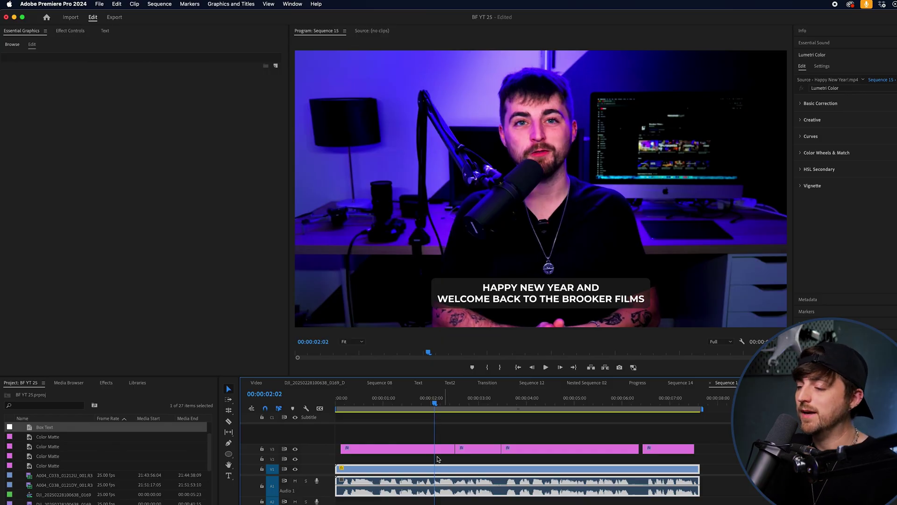
{"action": "left_click", "coordinate": [413, 453]}
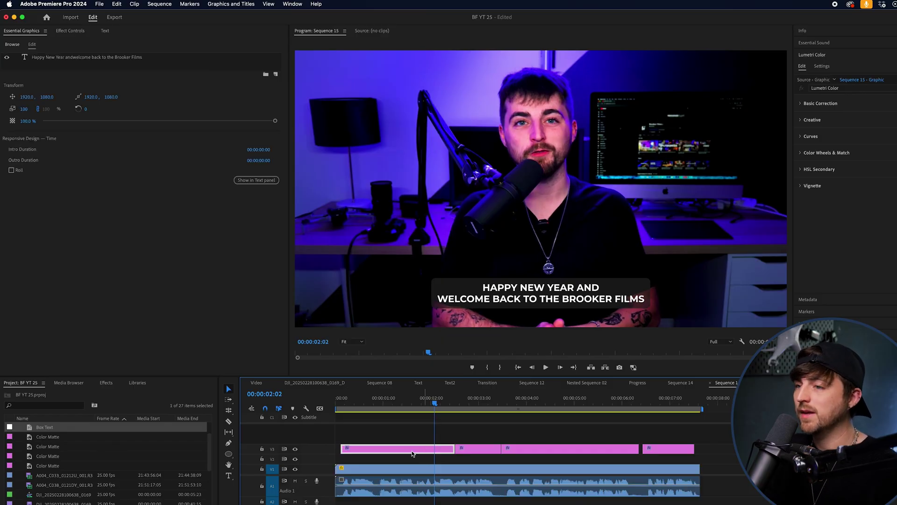
{"action": "left_click", "coordinate": [71, 31]}
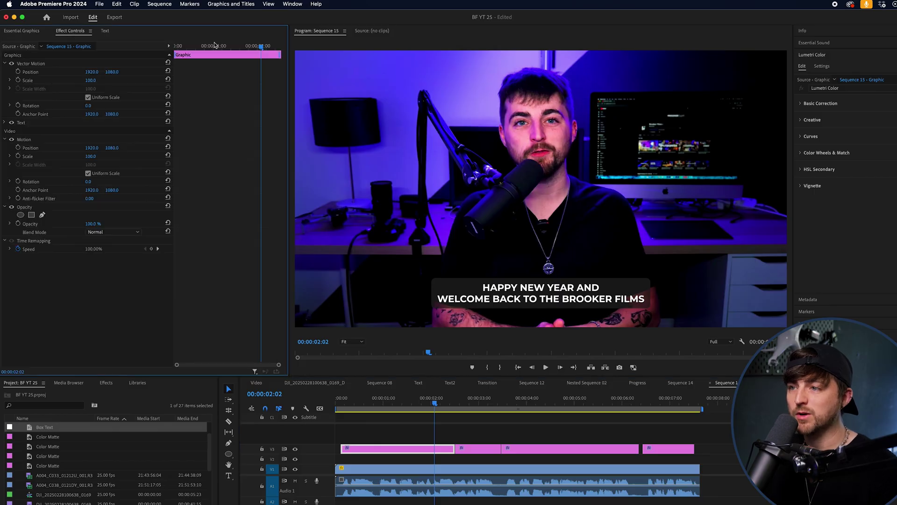
Add a Scale keyframe of 0 at the first caption graphic's start.
{"action": "left_click_drag", "start_coordinate": [237, 46], "coordinate": [1, 45]}
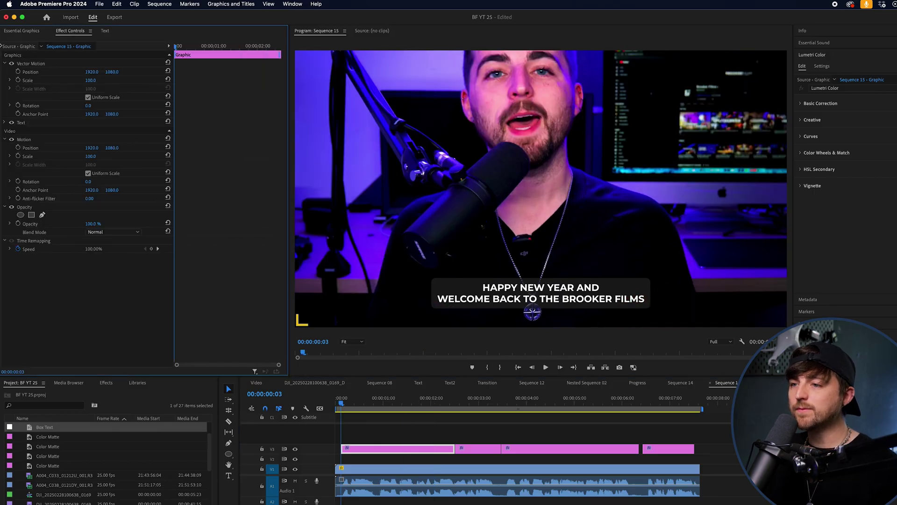
{"action": "left_click", "coordinate": [91, 157]}
{"action": "type", "text": "0"}
{"action": "key", "text": "Return"}
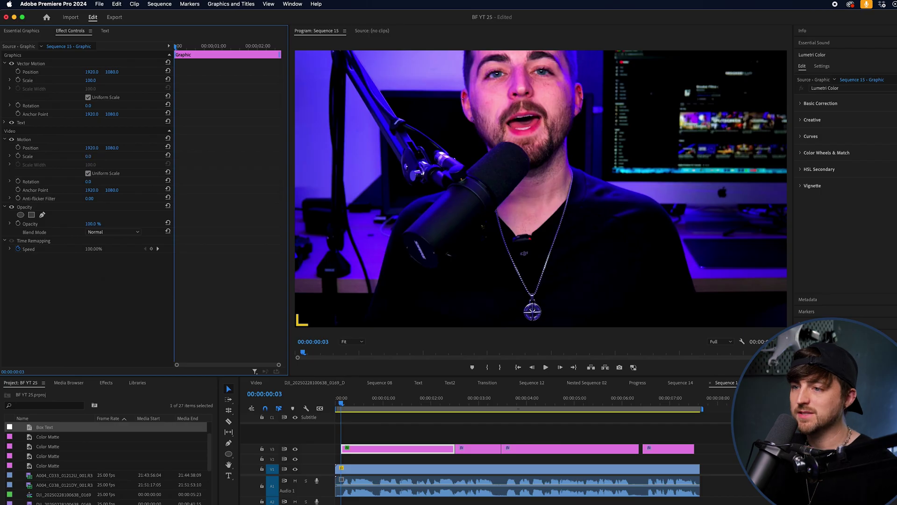
{"action": "left_click", "coordinate": [19, 158]}
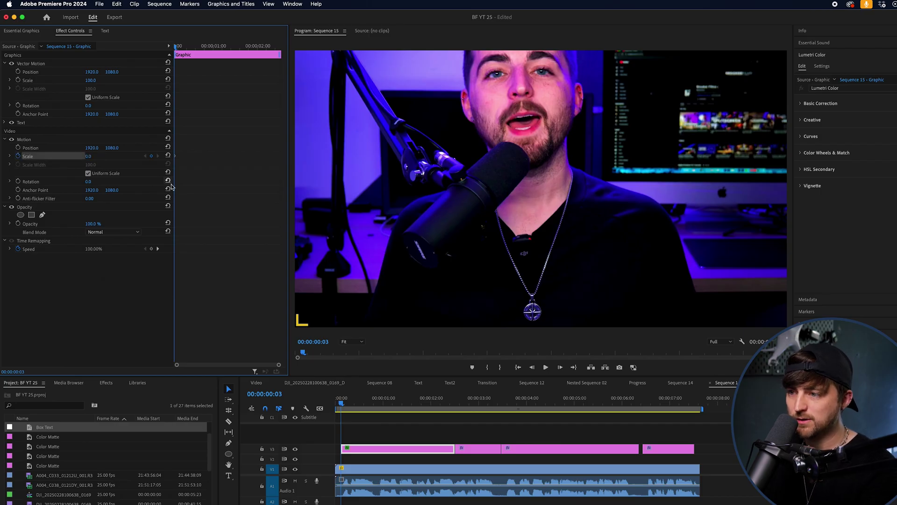
{"action": "scroll", "coordinate": [211, 187], "scroll_direction": "up", "scroll_amount": 3}
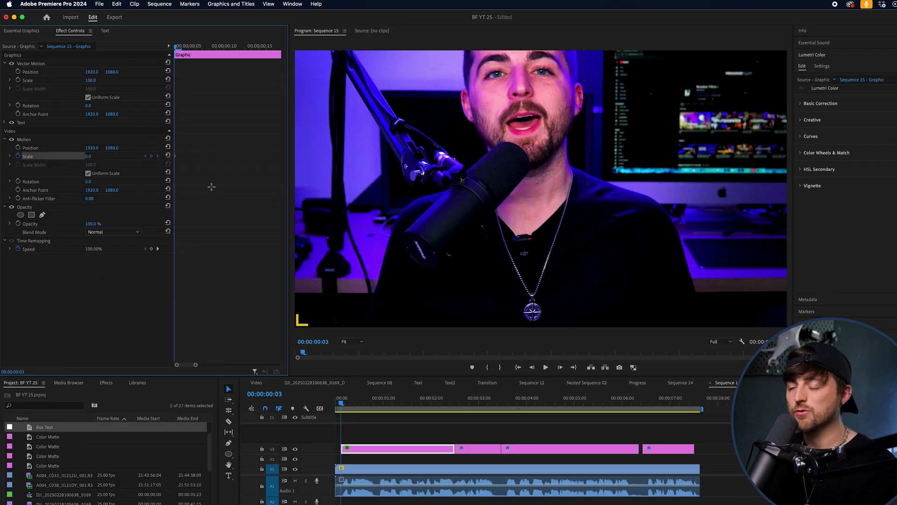
Keyframe Scale to 110 a few frames later, then settle at 100 on frame 10.
{"action": "key", "text": "Right"}
{"action": "key", "text": "Right"}
{"action": "key", "text": "Right"}
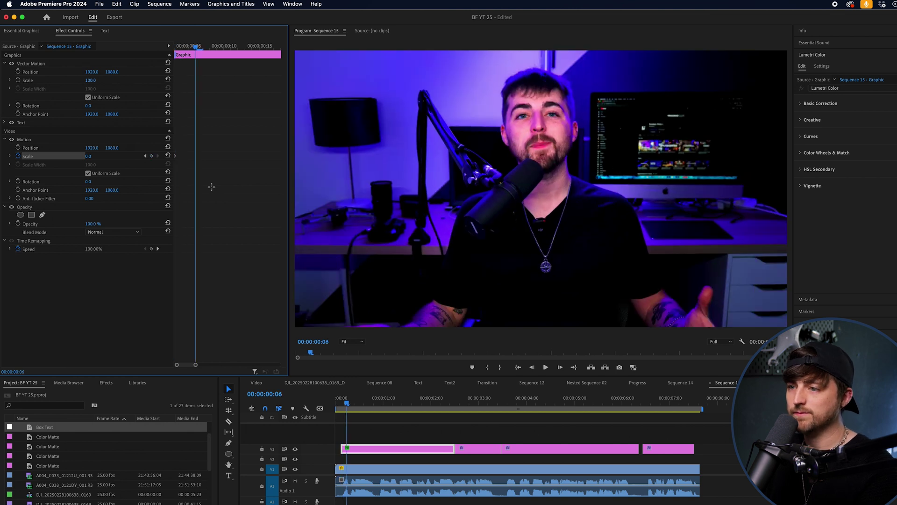
{"action": "left_click", "coordinate": [95, 155]}
{"action": "type", "text": "1"}
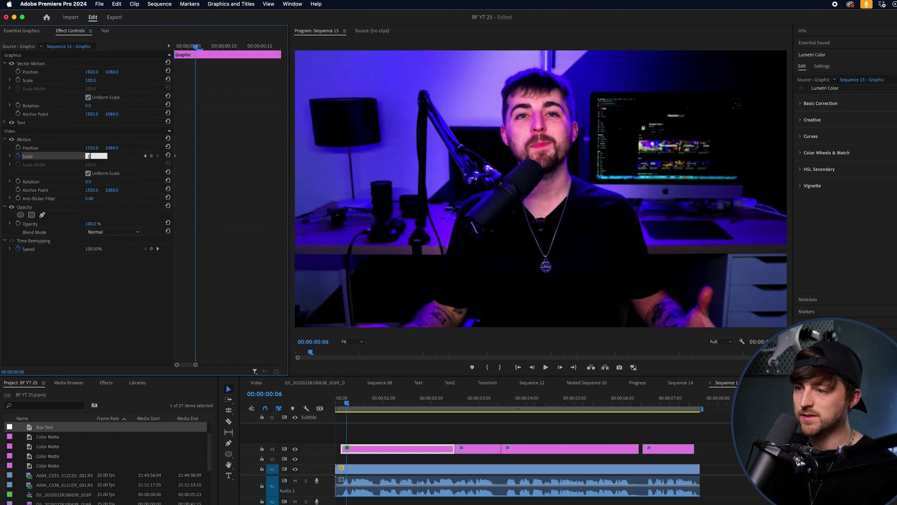
{"action": "type", "text": "10"}
{"action": "key", "text": "Return"}
{"action": "key", "text": "Right"}
{"action": "key", "text": "Right"}
{"action": "key", "text": "Right"}
{"action": "key", "text": "Right"}
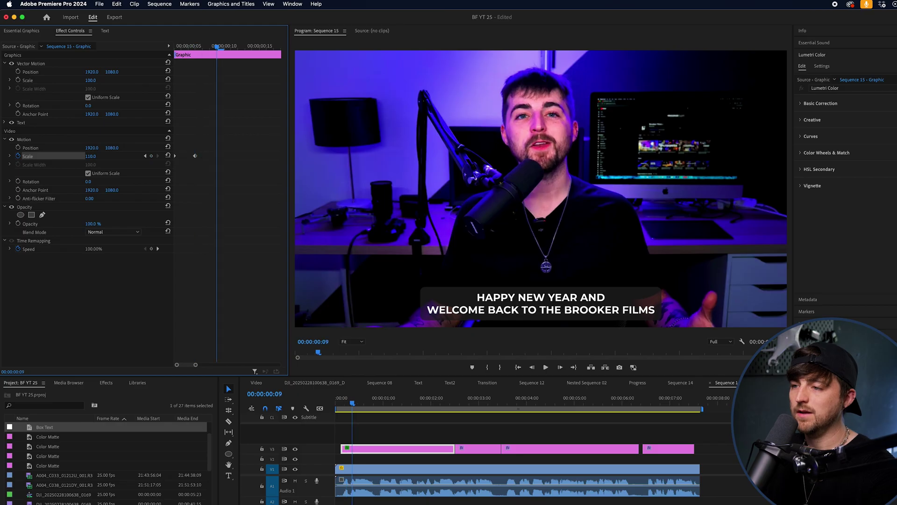
{"action": "left_click", "coordinate": [96, 156]}
{"action": "type", "text": "100"}
{"action": "key", "text": "Return"}
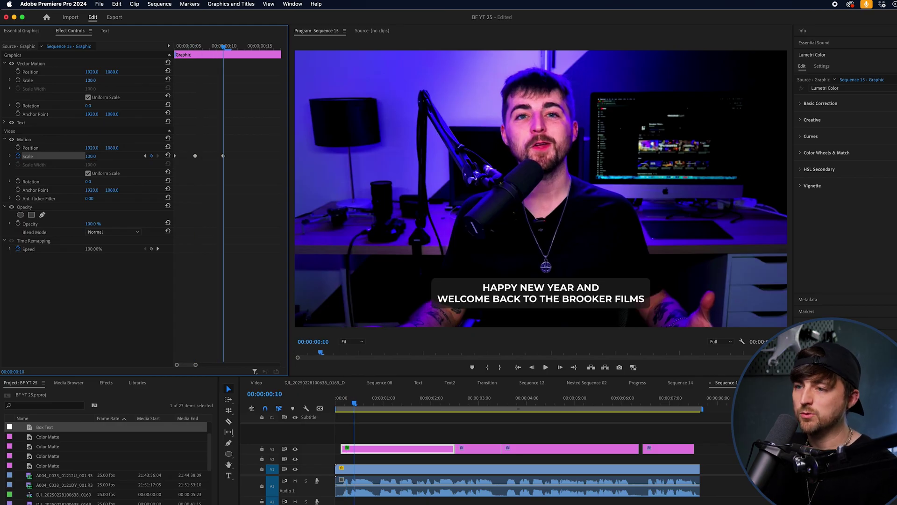
{"action": "left_click", "coordinate": [23, 139]}
{"action": "left_click_drag", "start_coordinate": [699, 440], "coordinate": [423, 444]}
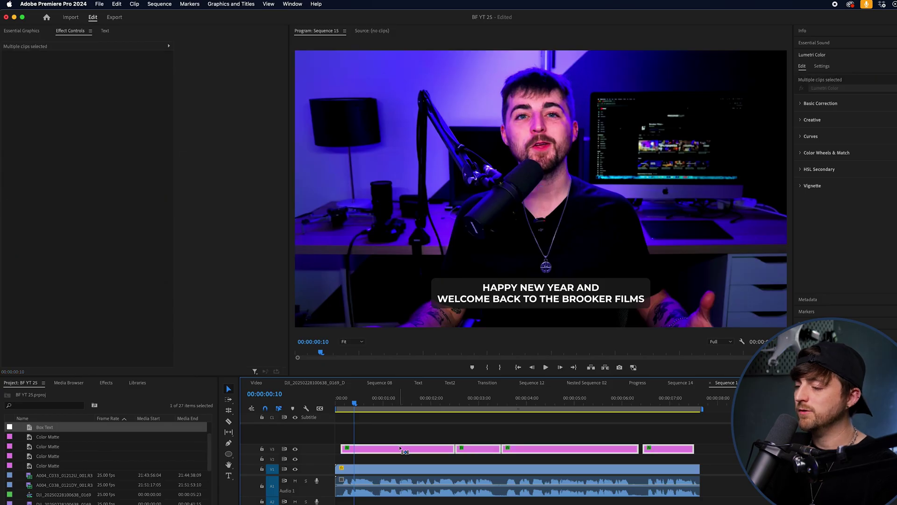
Play back the sequence with audio muted to preview the caption pop-in.
{"action": "key", "text": "space"}
{"action": "left_click", "coordinate": [397, 469]}
{"action": "key", "text": "space"}
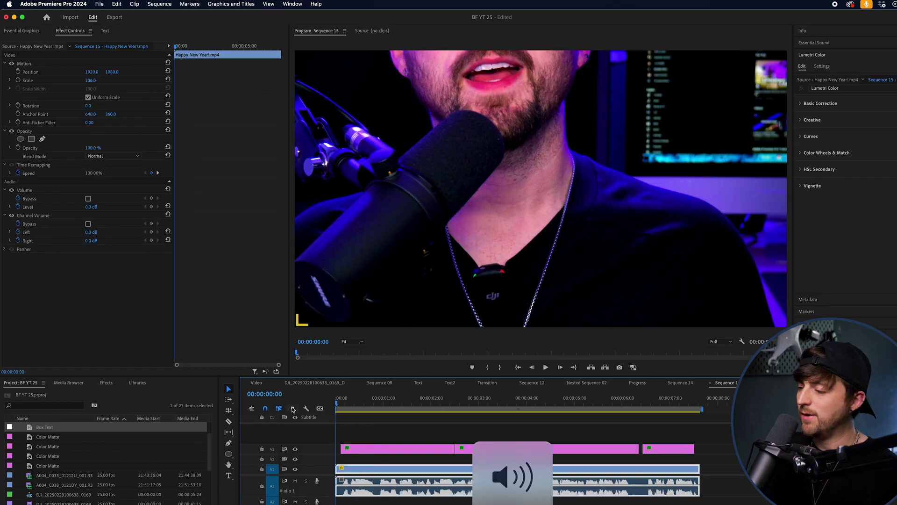
{"action": "key", "text": "Up"}
{"action": "key", "text": "space"}
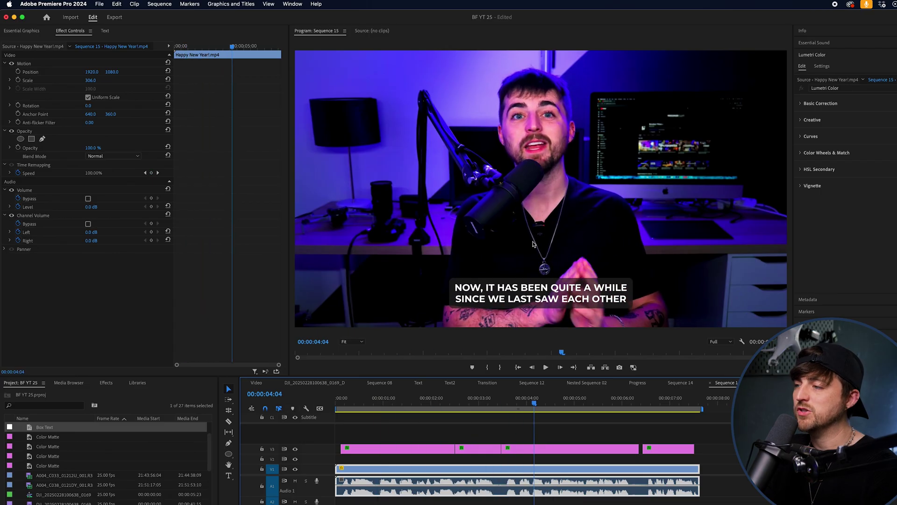
{"action": "key", "text": "space"}
Set the first caption's Anchor Point to 1920, 1885 and Position to 1920, 1921, then replay.
{"action": "left_click", "coordinate": [367, 448]}
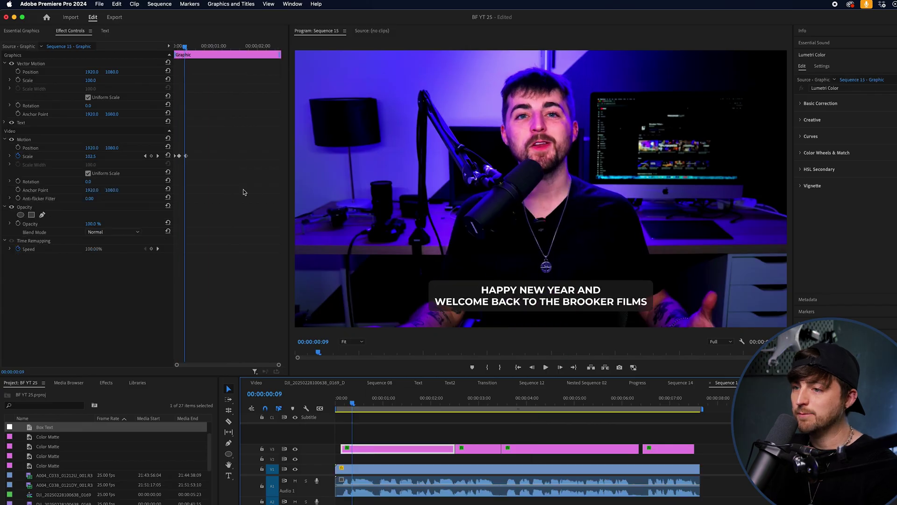
{"action": "left_click", "coordinate": [34, 190]}
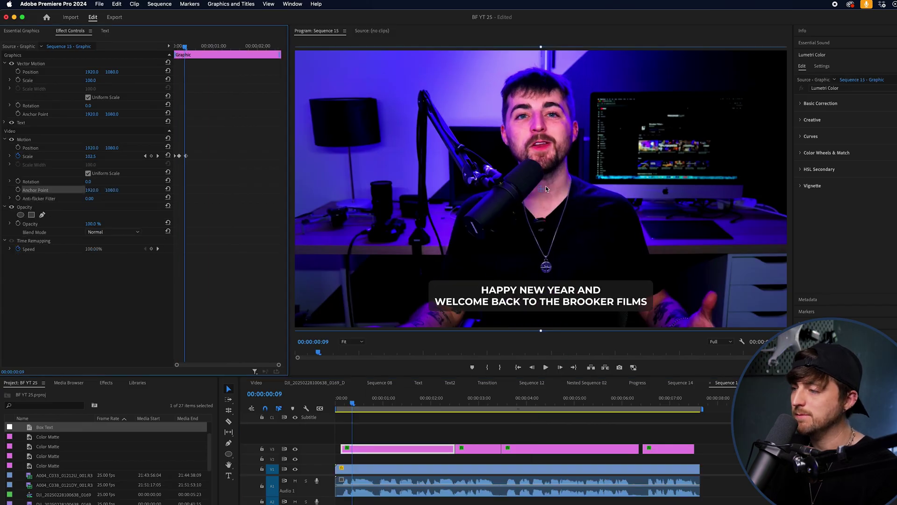
{"action": "left_click", "coordinate": [345, 401]}
{"action": "left_click_drag", "start_coordinate": [344, 402], "coordinate": [350, 403]}
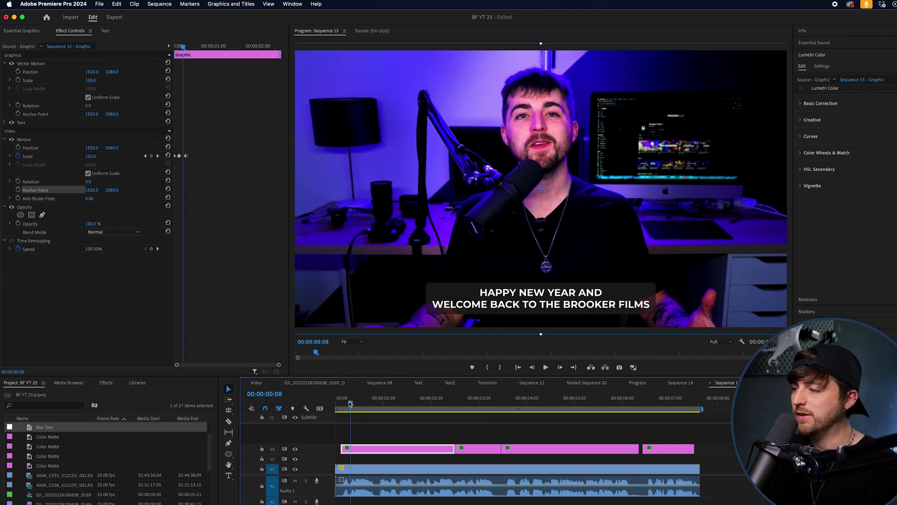
{"action": "left_click_drag", "start_coordinate": [112, 190], "coordinate": [133, 189]}
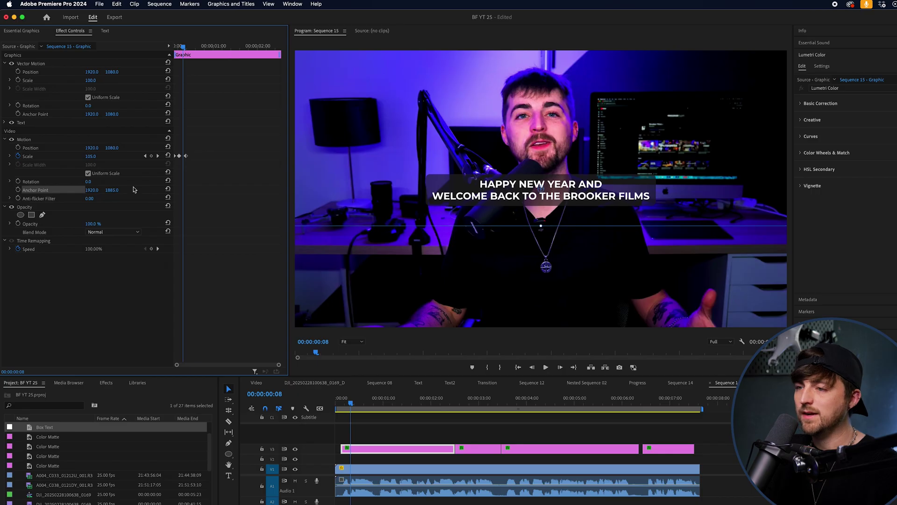
{"action": "left_click_drag", "start_coordinate": [114, 149], "coordinate": [166, 148]}
{"action": "key", "text": "Up"}
{"action": "key", "text": "space"}
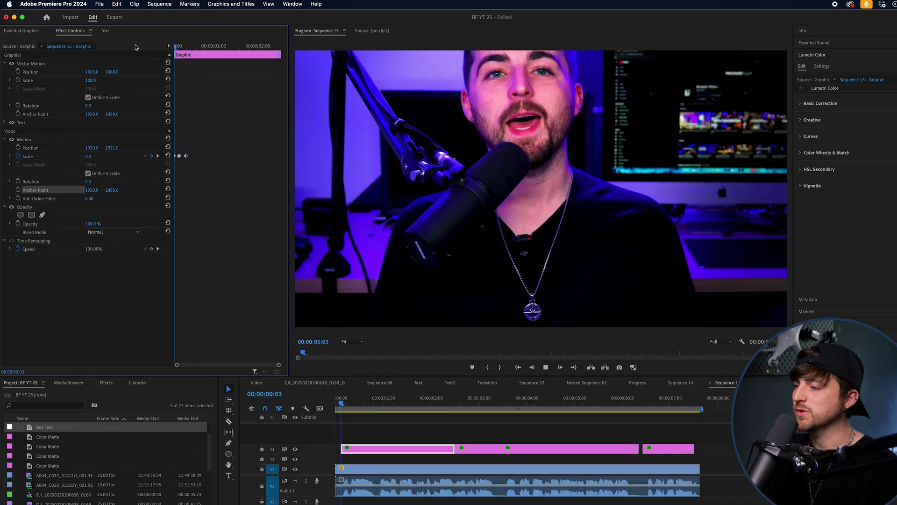
Apply easing to the caption's Scale keyframe and preview the eased pop-in animation.
{"action": "left_click", "coordinate": [178, 46]}
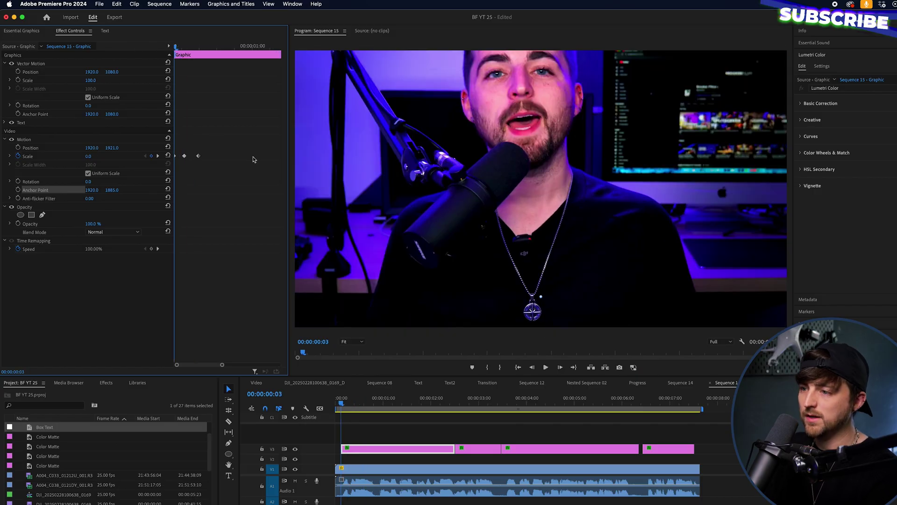
{"action": "right_click", "coordinate": [224, 158]}
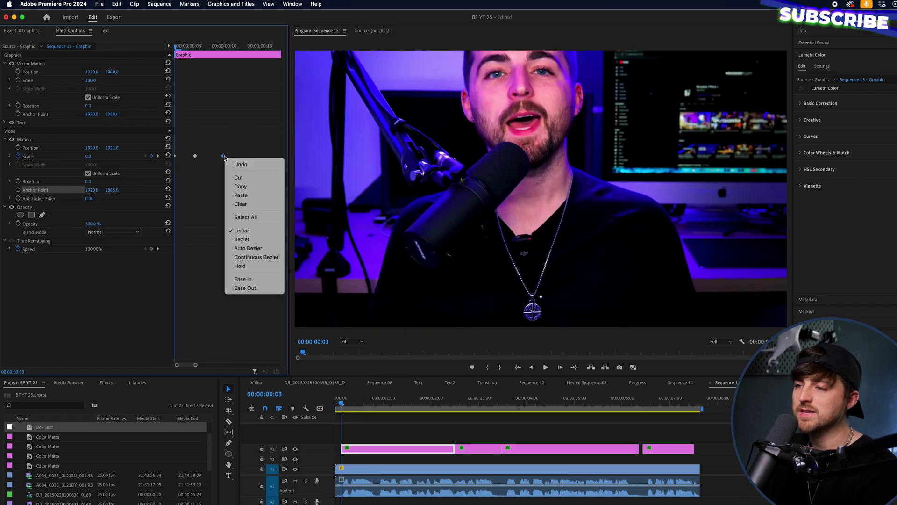
{"action": "left_click", "coordinate": [253, 282]}
{"action": "key", "text": "space"}
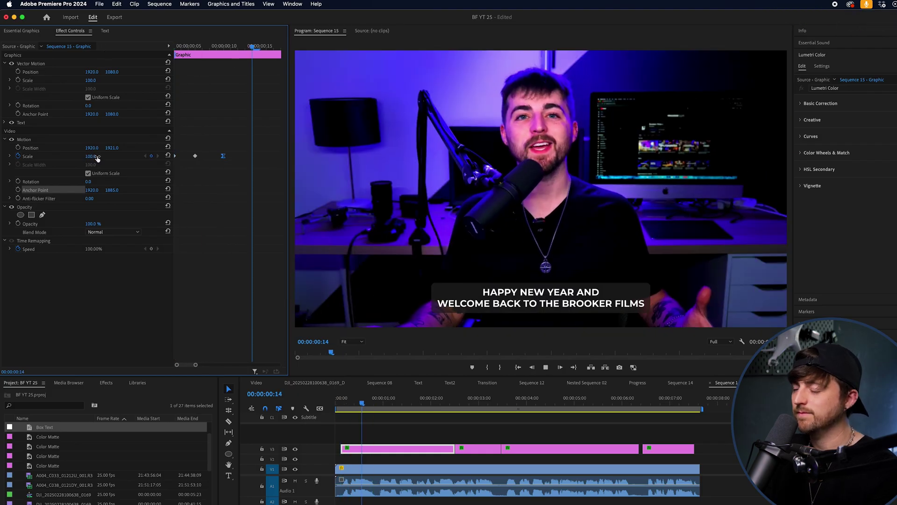
{"action": "key", "text": "space"}
Copy the caption's Motion effect settings and select the other caption clips in the timeline.
{"action": "left_click", "coordinate": [35, 139]}
{"action": "right_click", "coordinate": [27, 140]}
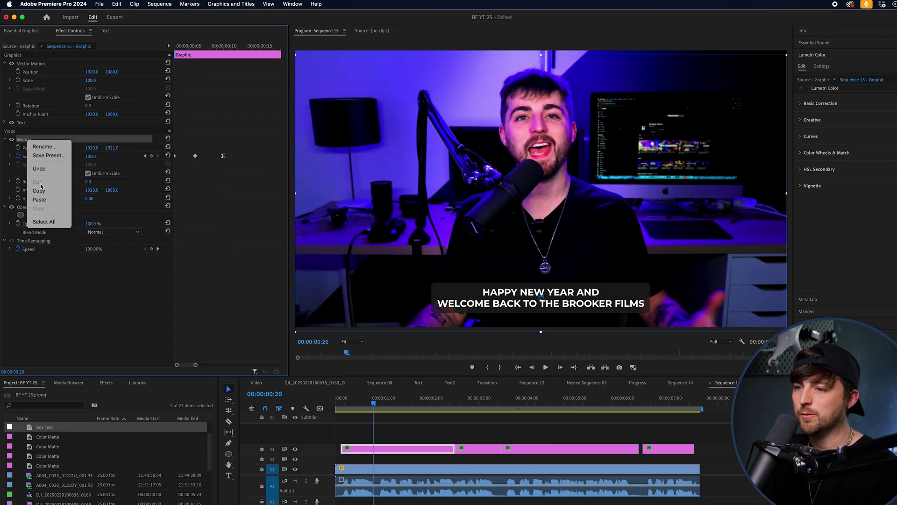
{"action": "left_click", "coordinate": [40, 191]}
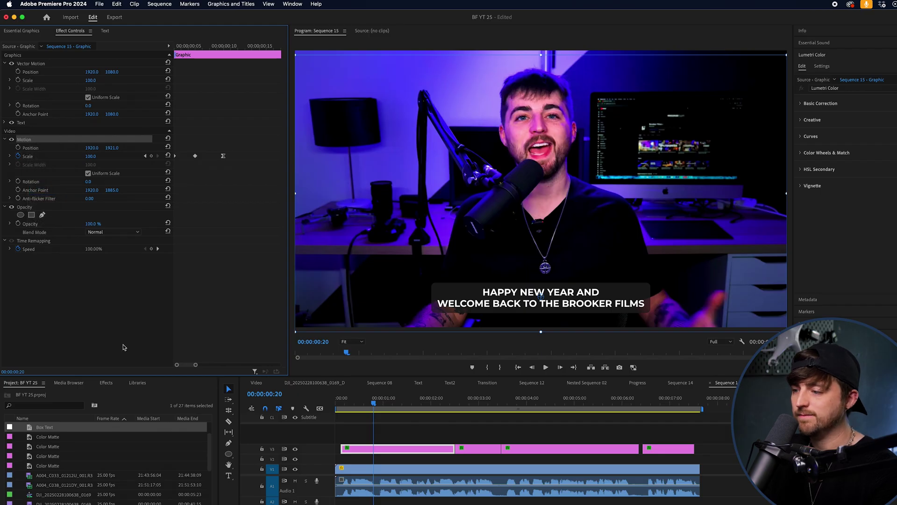
{"action": "left_click_drag", "start_coordinate": [479, 432], "coordinate": [706, 464]}
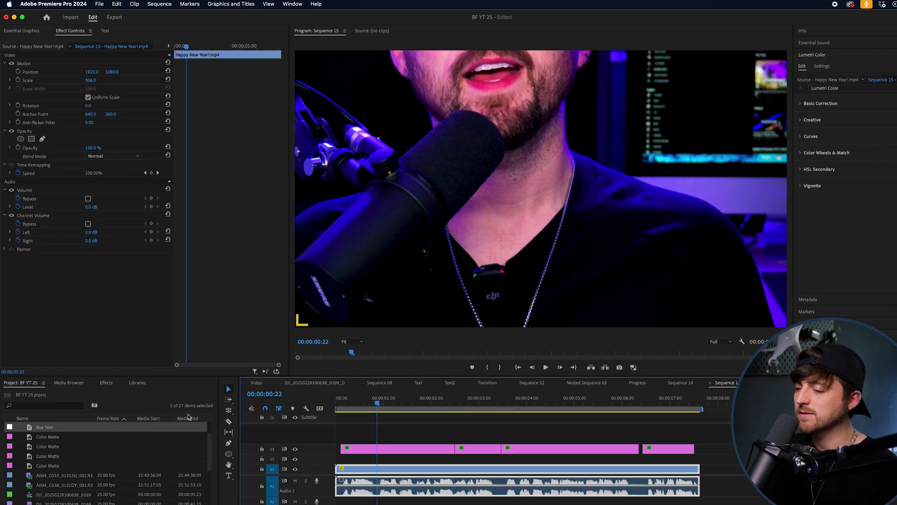
Add a 95% Scale keyframe to the third V3 caption at 00:00:06:04.
{"action": "left_click", "coordinate": [430, 448]}
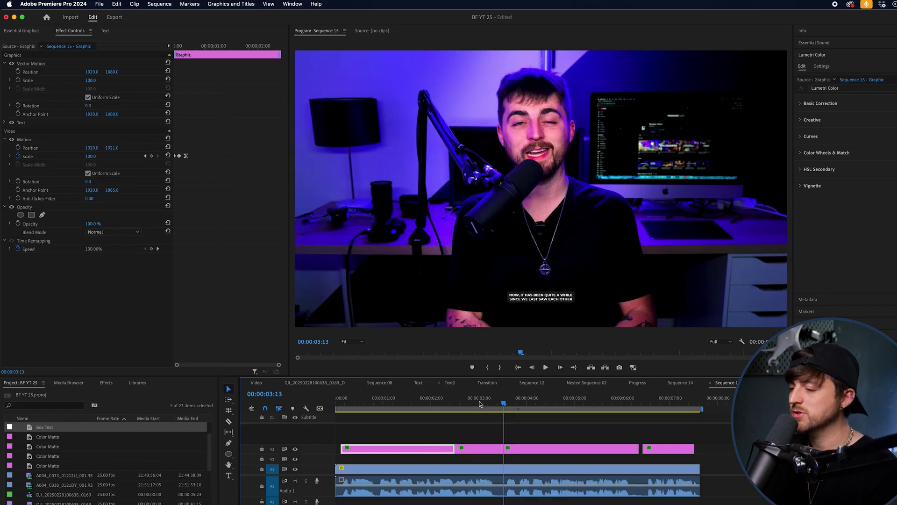
{"action": "left_click", "coordinate": [536, 450]}
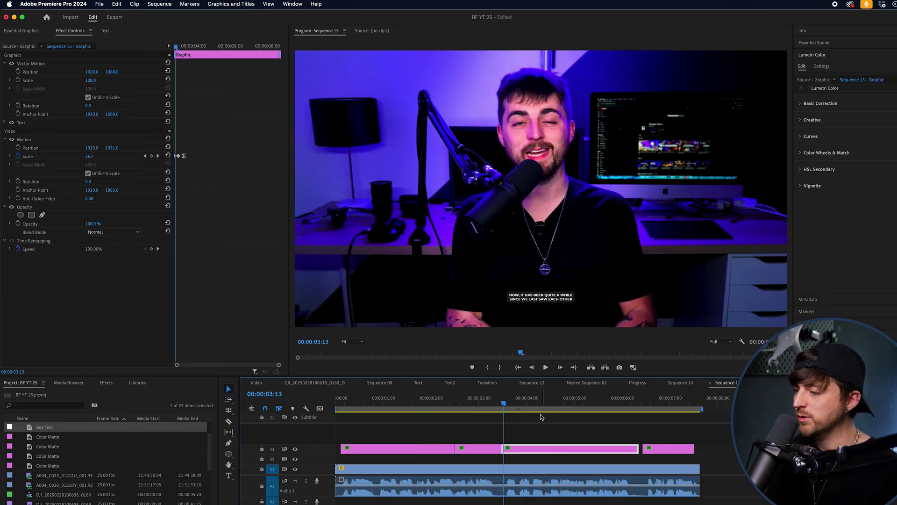
{"action": "left_click", "coordinate": [625, 404]}
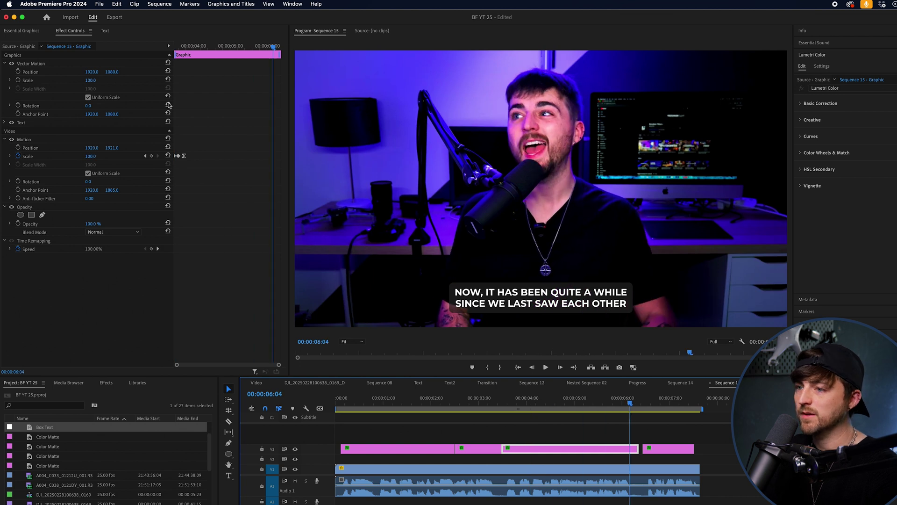
{"action": "left_click", "coordinate": [90, 156]}
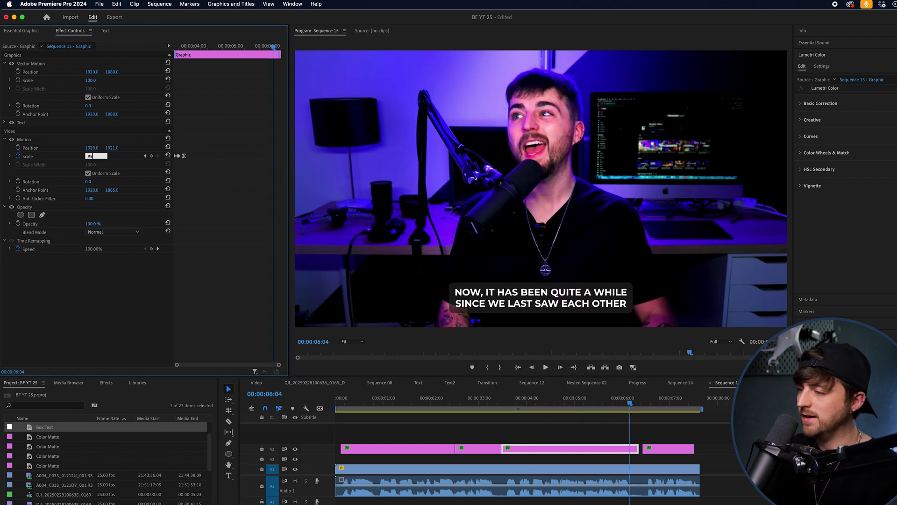
{"action": "key", "text": "Return"}
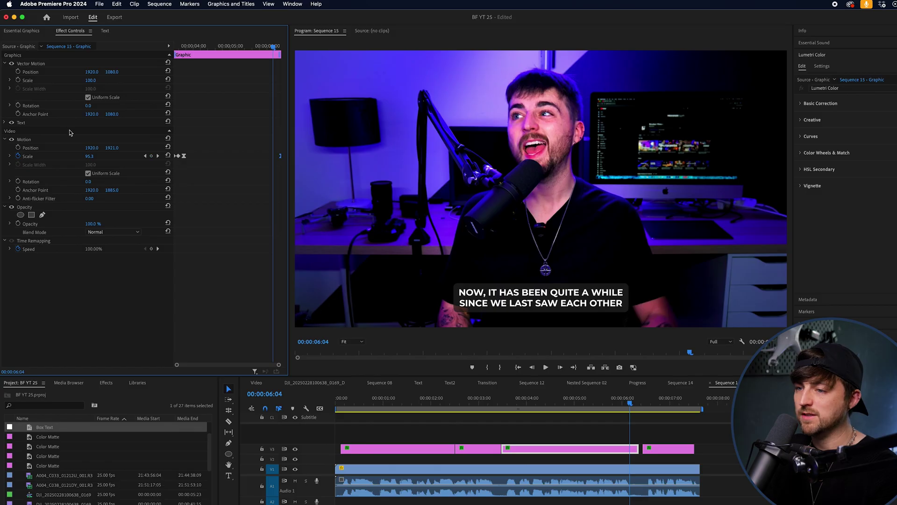
{"action": "left_click", "coordinate": [26, 140]}
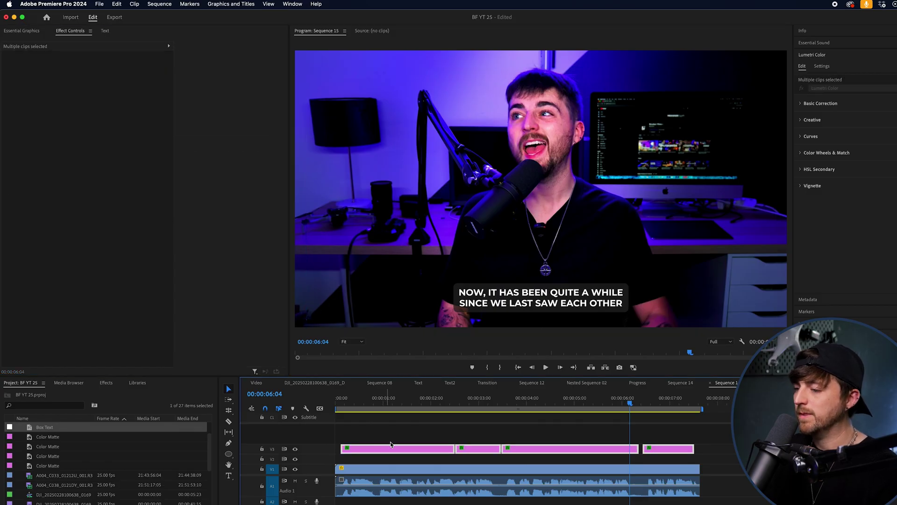
{"action": "left_click", "coordinate": [355, 403]}
{"action": "key", "text": "space"}
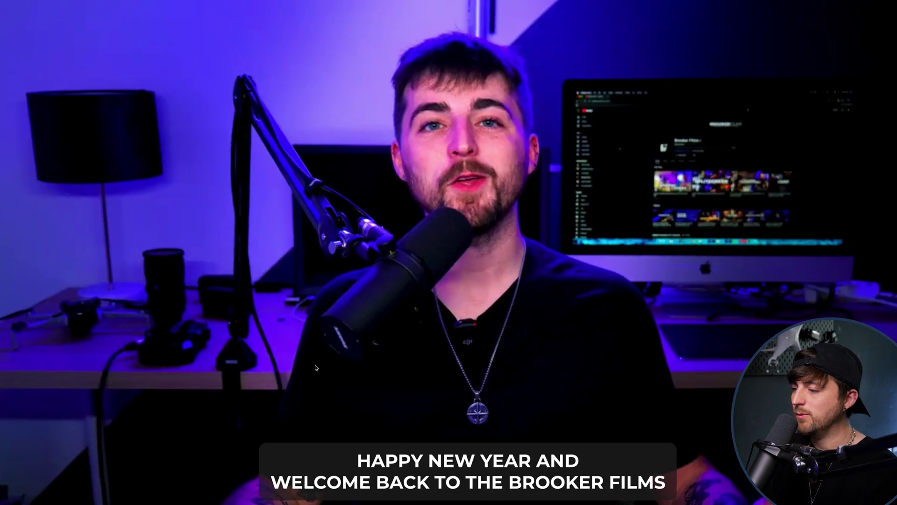